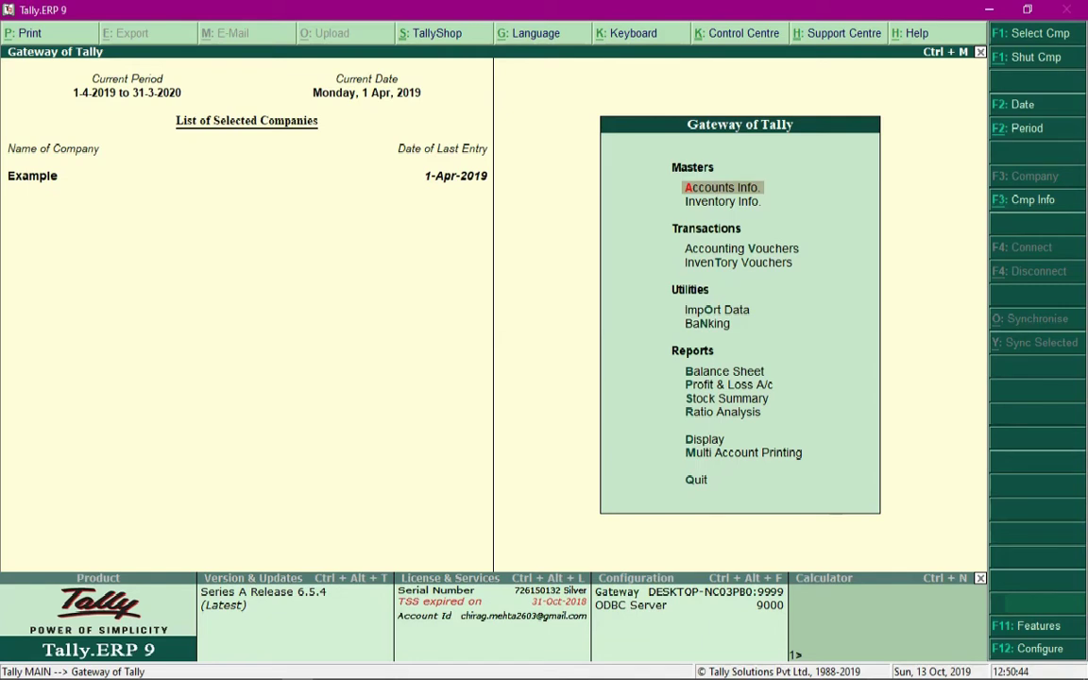
- Start a new inventory voucher and change its voucher type to Manufacturing Journal
key("Down")
key("Down")
key("Down")
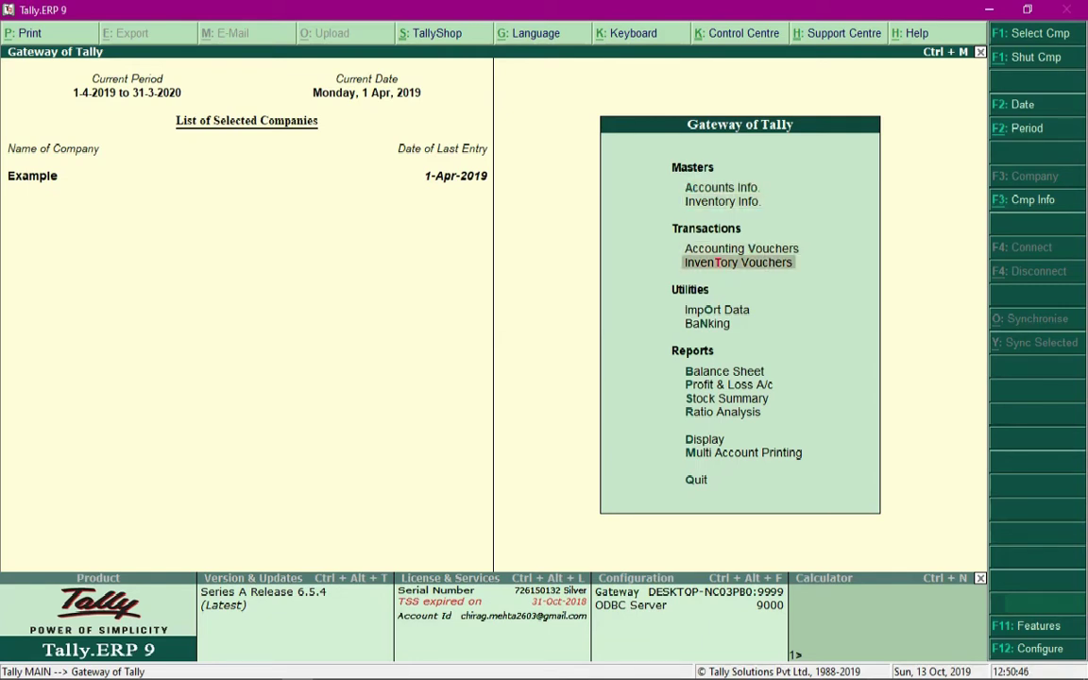
key("Return")
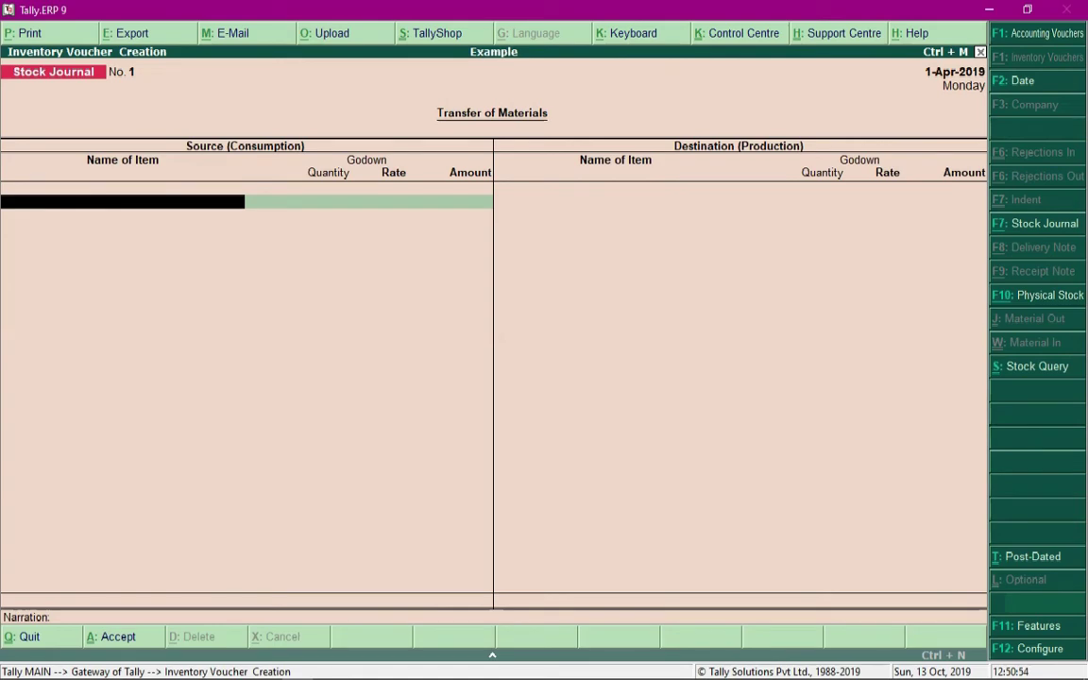
key("F7")
key("Up")
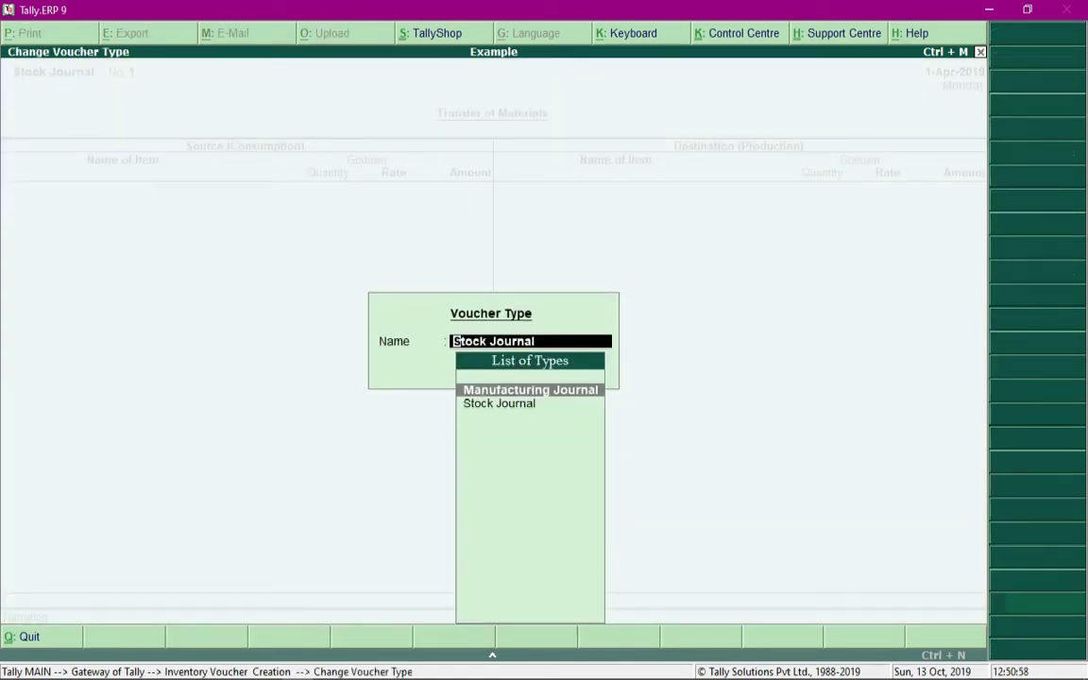
key("Return")
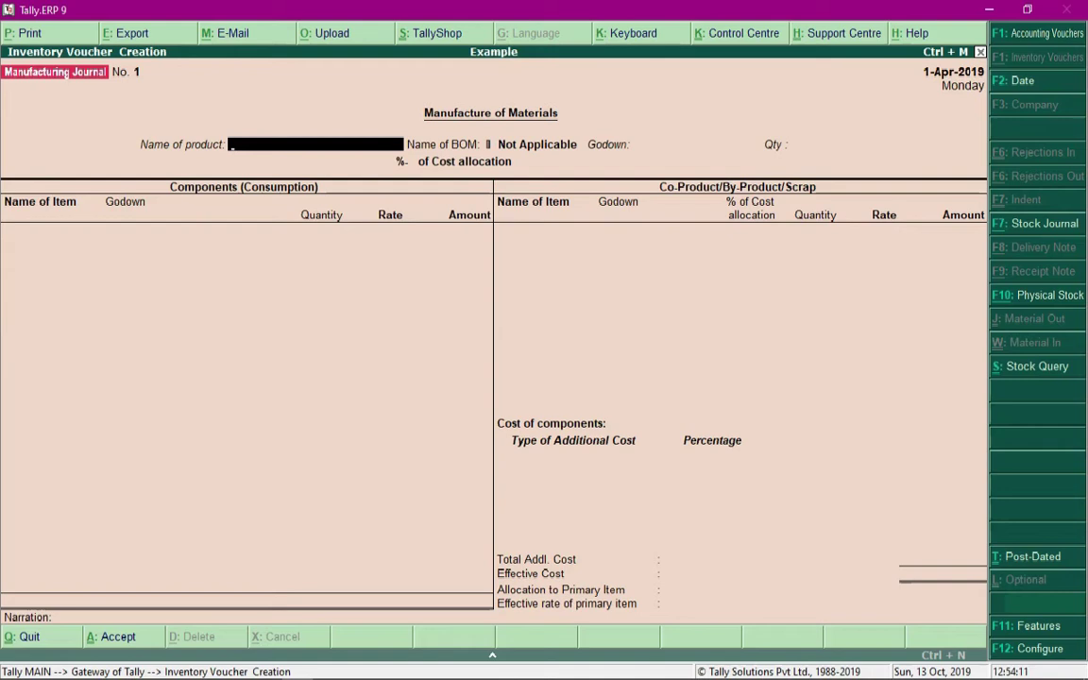
- Choose Ultra PC as the product to manufacture, using the UltraPC BOM
key("Down")
key("Down")
key("Down")
key("Down")
key("Down")
key("Down")
key("Down")
key("Down")
key("Down")
key("Down")
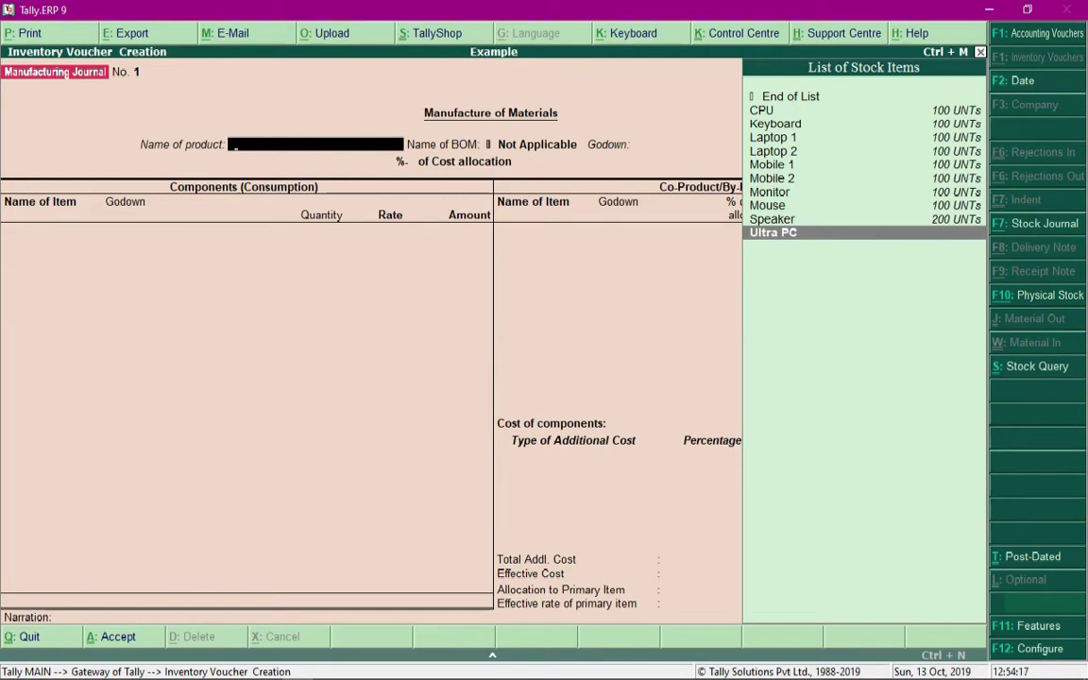
key("Return")
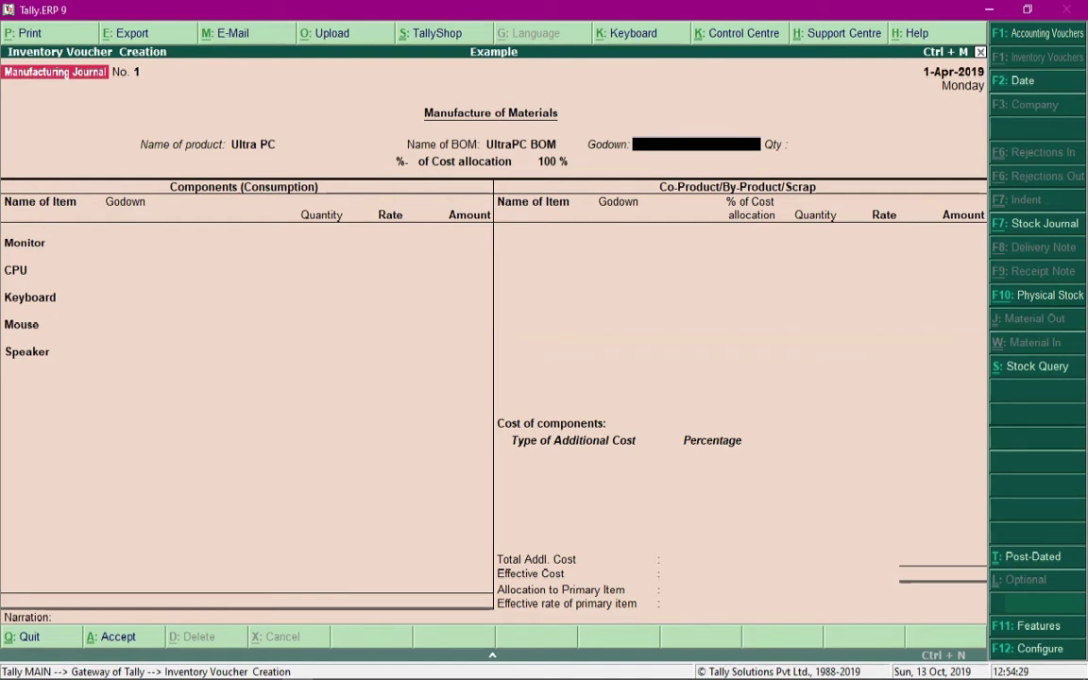
- Set the product's godown to Sarojini Nagar Godown and its quantity to 50
key("Return")
key("Down")
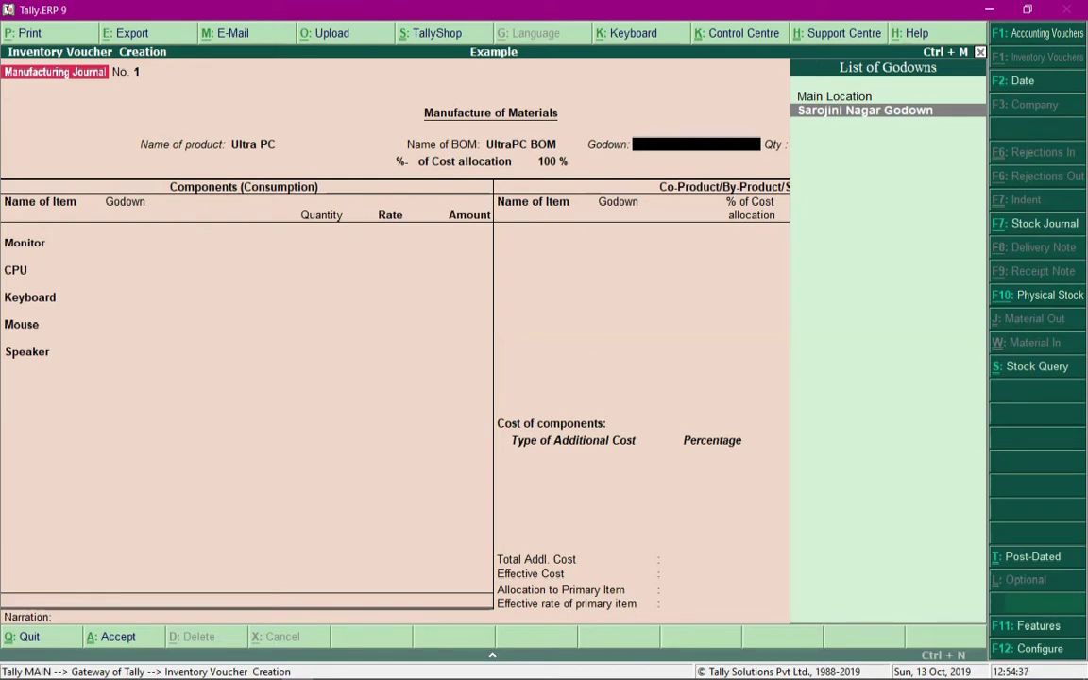
key("Return")
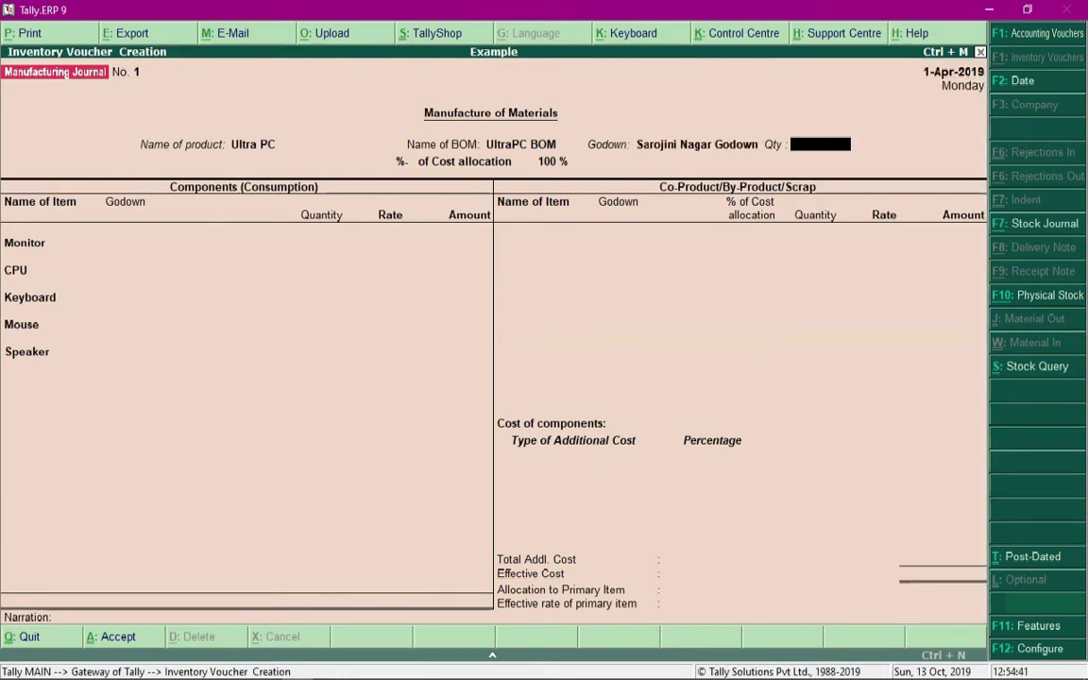
type("50")
key("Return")
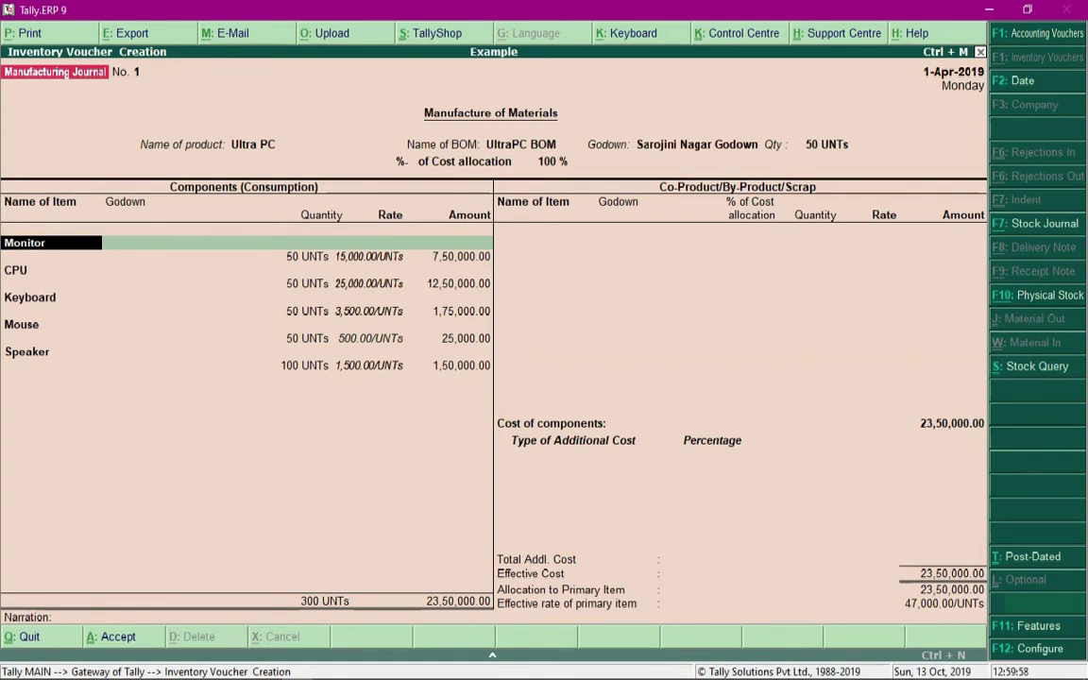
- Go back to the Ultra PC quantity and try a value of 1 unit
key("BackSpace")
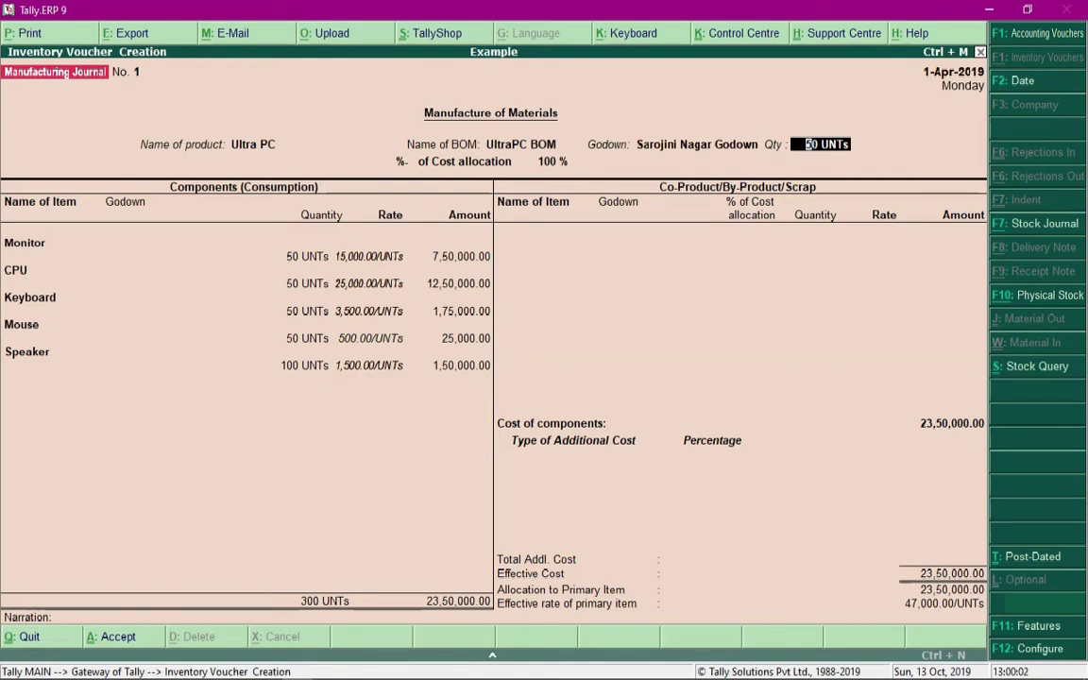
key("Return")
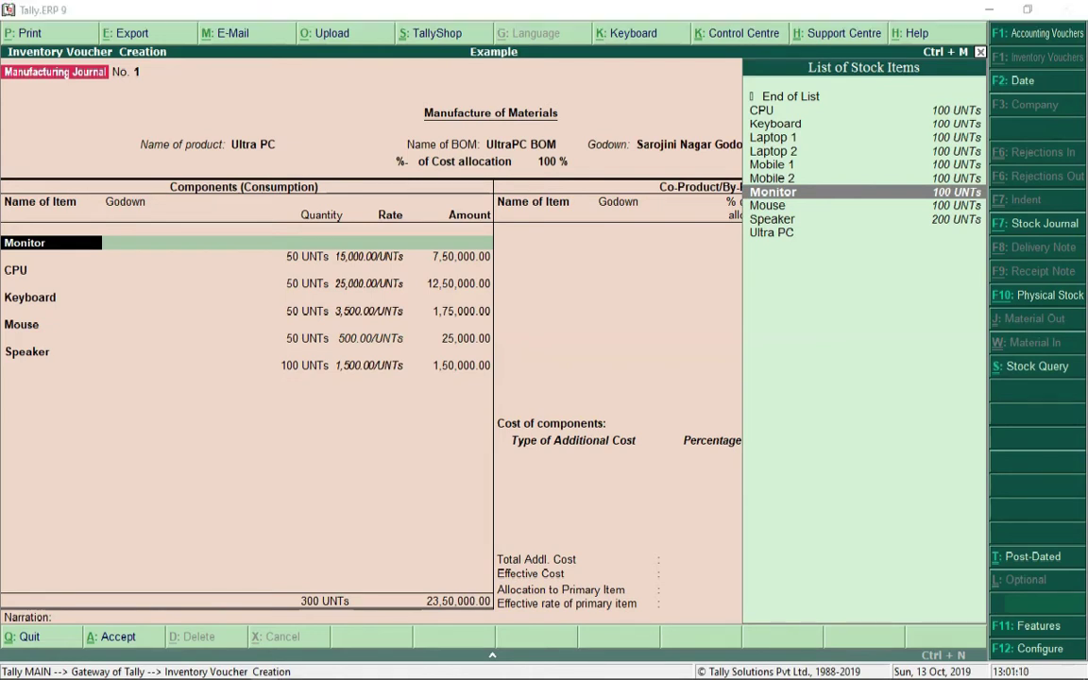
key("BackSpace")
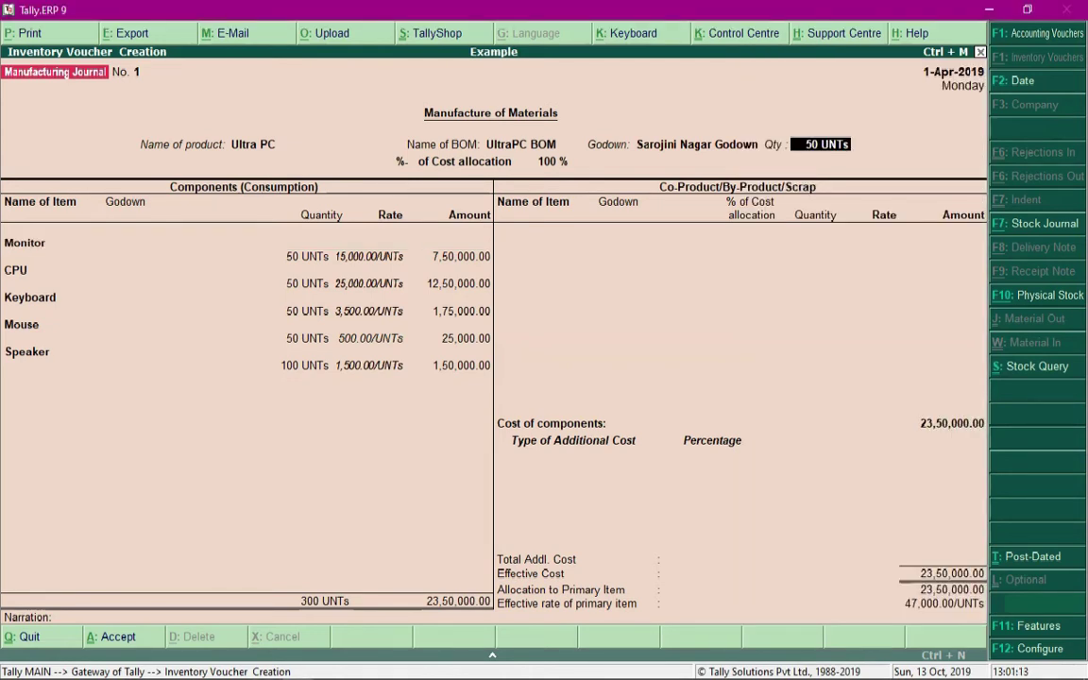
type("1")
key("Return")
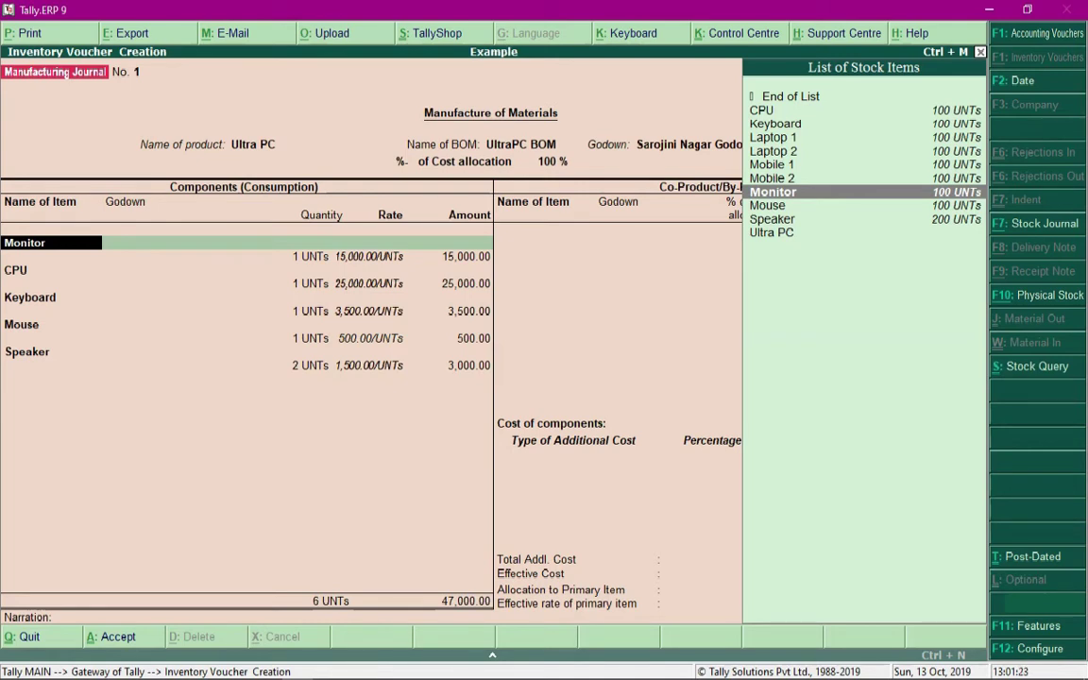
- Set the Ultra PC production quantity back to 50
key("BackSpace")
type("5")
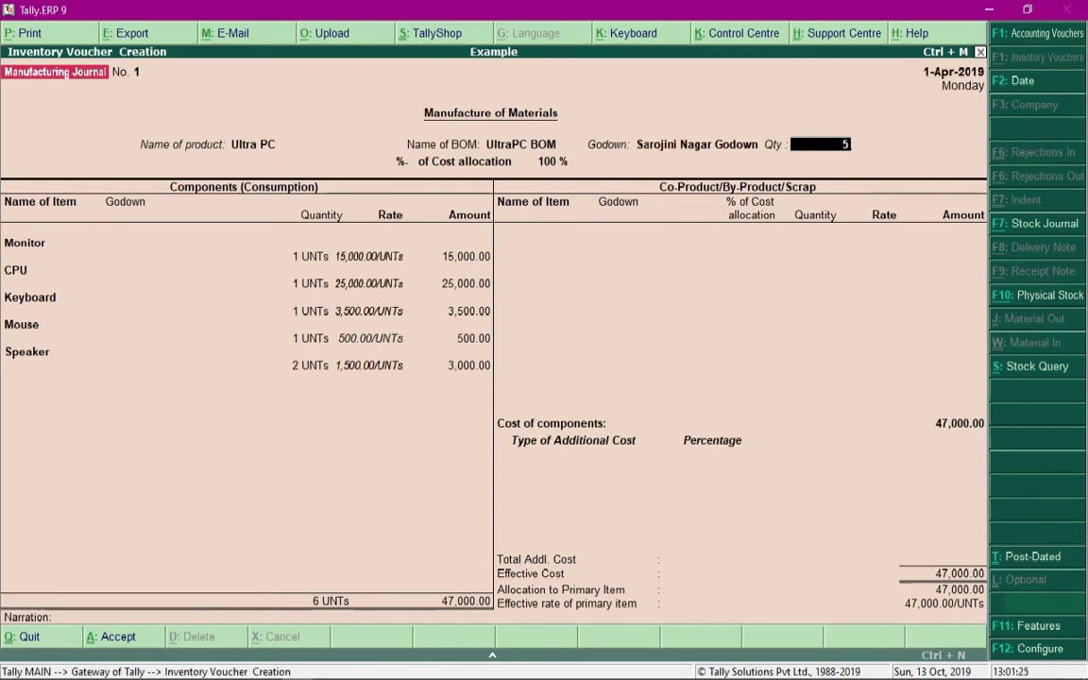
type("0")
key("Return")
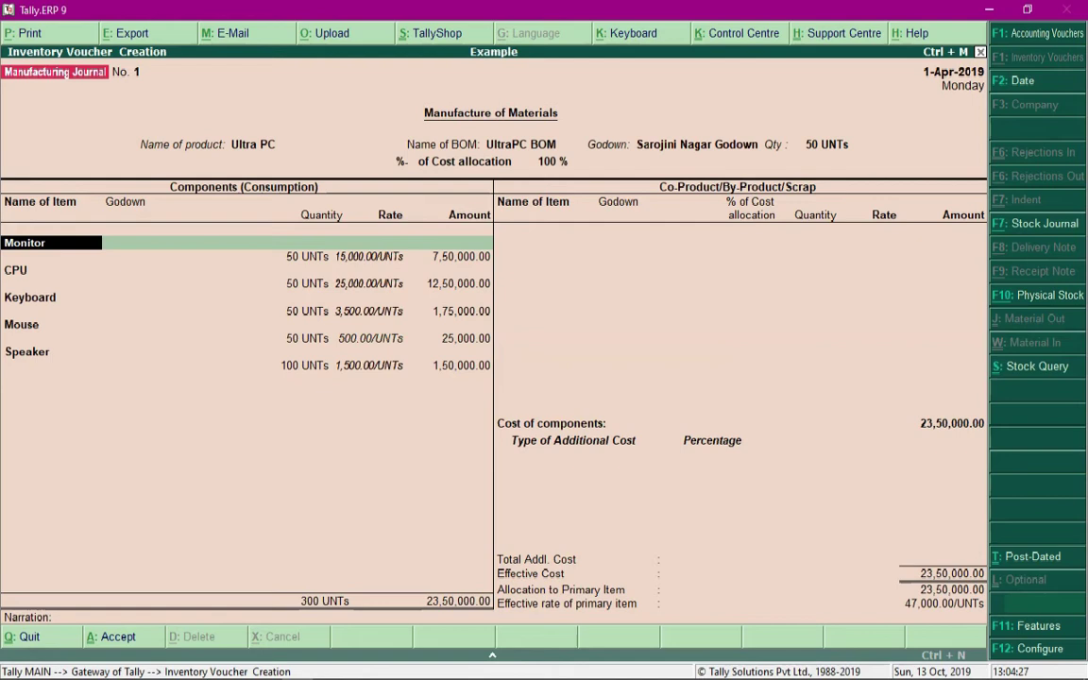
- Assign Sarojini Nagar Godown to the Monitor component, accepting its quantity, rate and amount
key("Return")
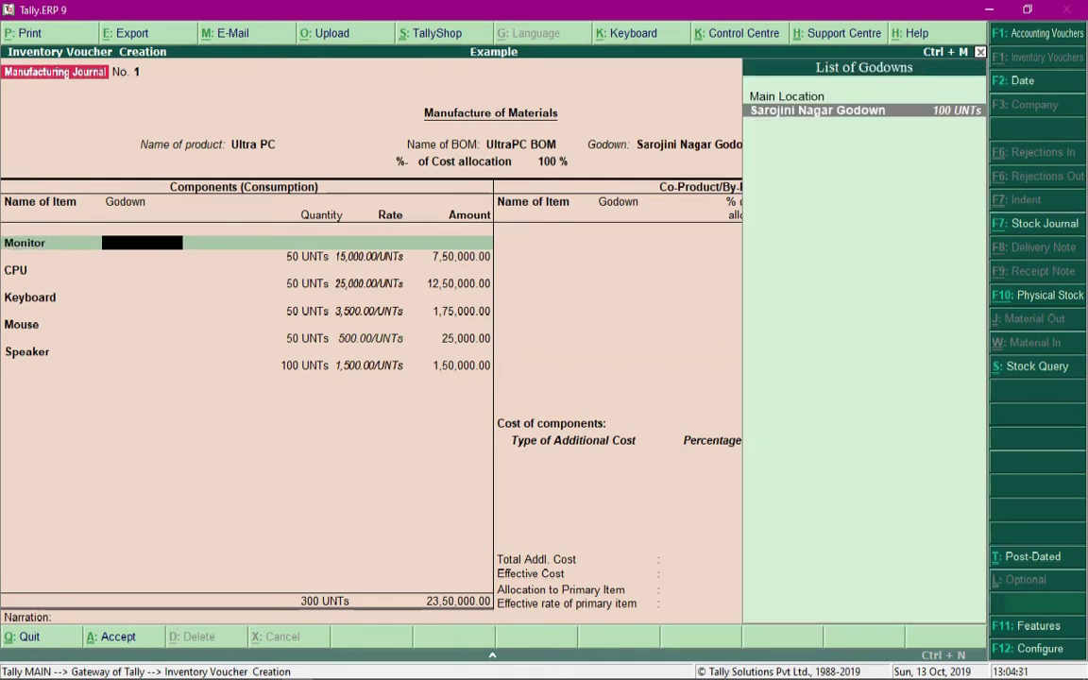
key("Return")
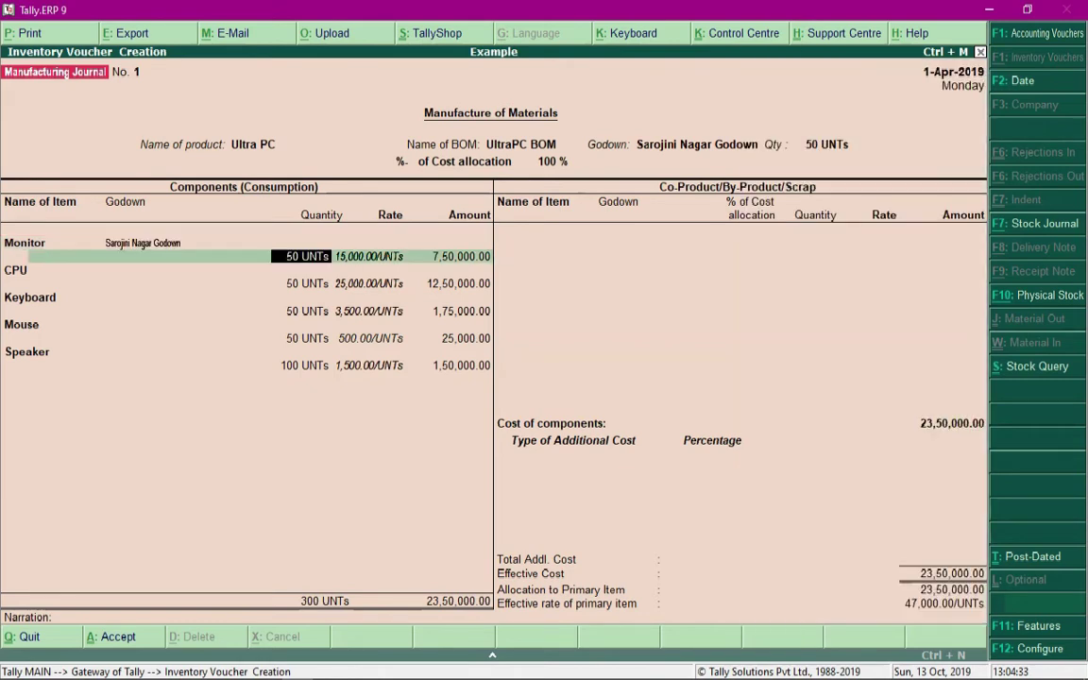
key("Return")
key("Return")
key("Return")
key("Return")
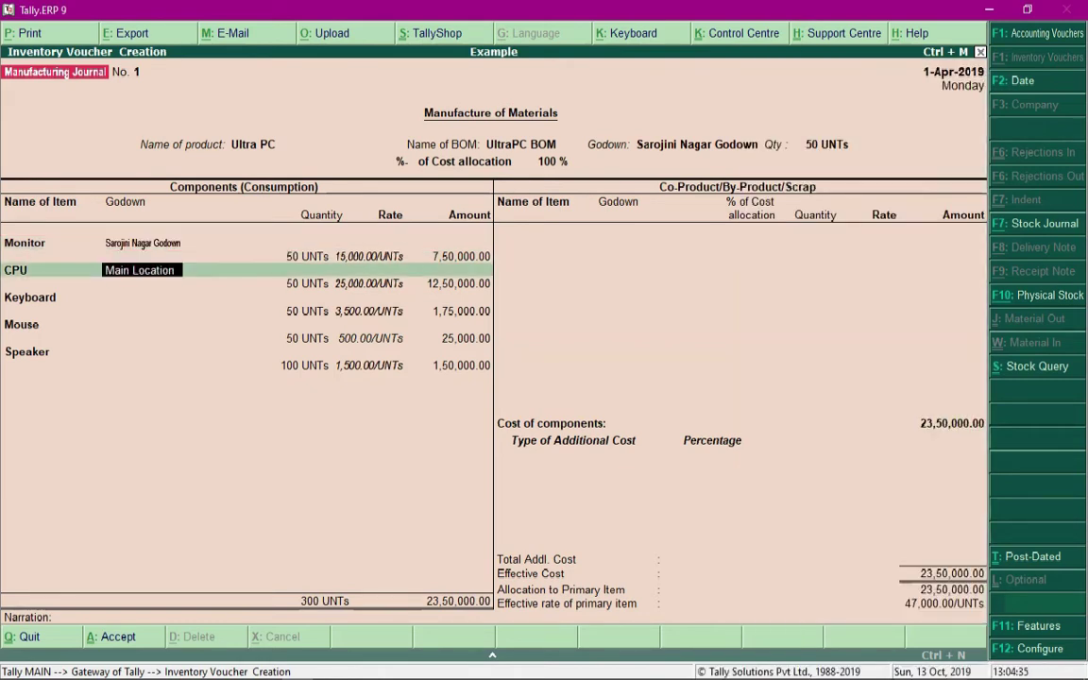
- Assign Sarojini Nagar Godown to the CPU component, accepting its quantity, rate and amount
key("Down")
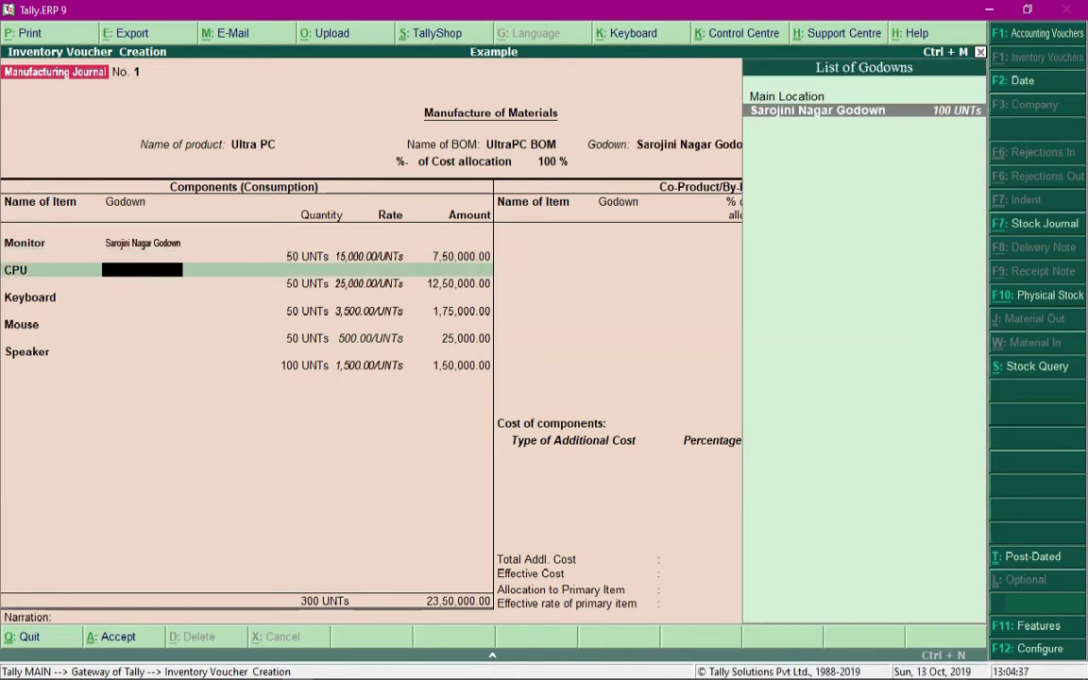
key("Return")
key("Return")
key("Return")
key("Return")
key("Return")
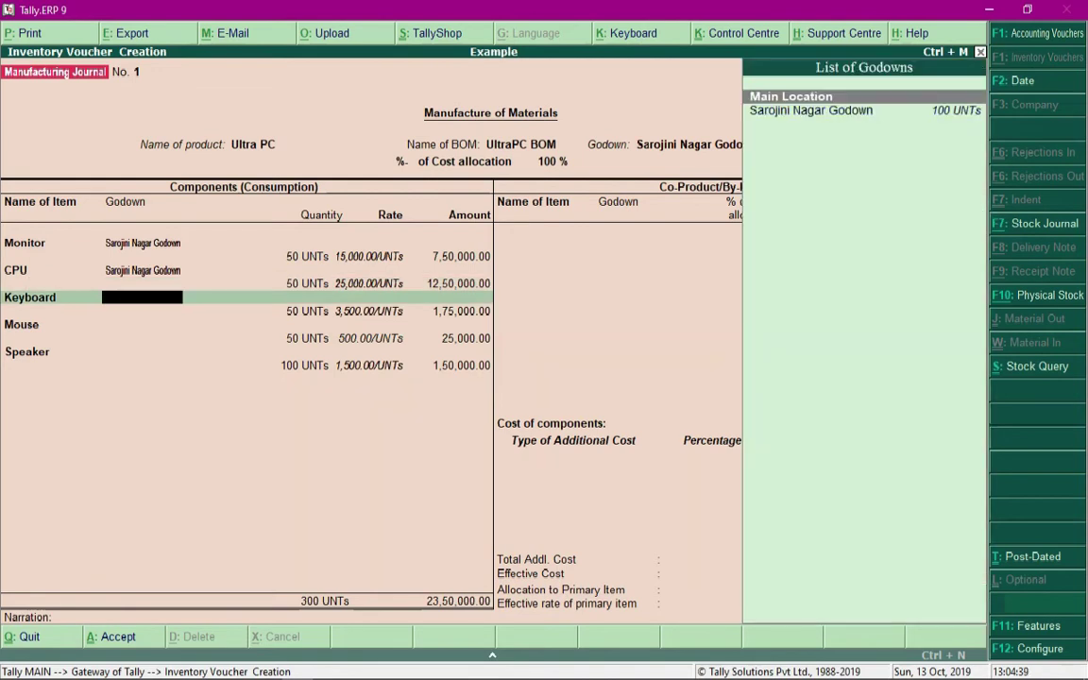
- Assign Sarojini Nagar Godown to the Keyboard component, accepting its quantity, rate and amount
key("Down")
key("Return")
key("Return")
key("Return")
key("Return")
key("Return")
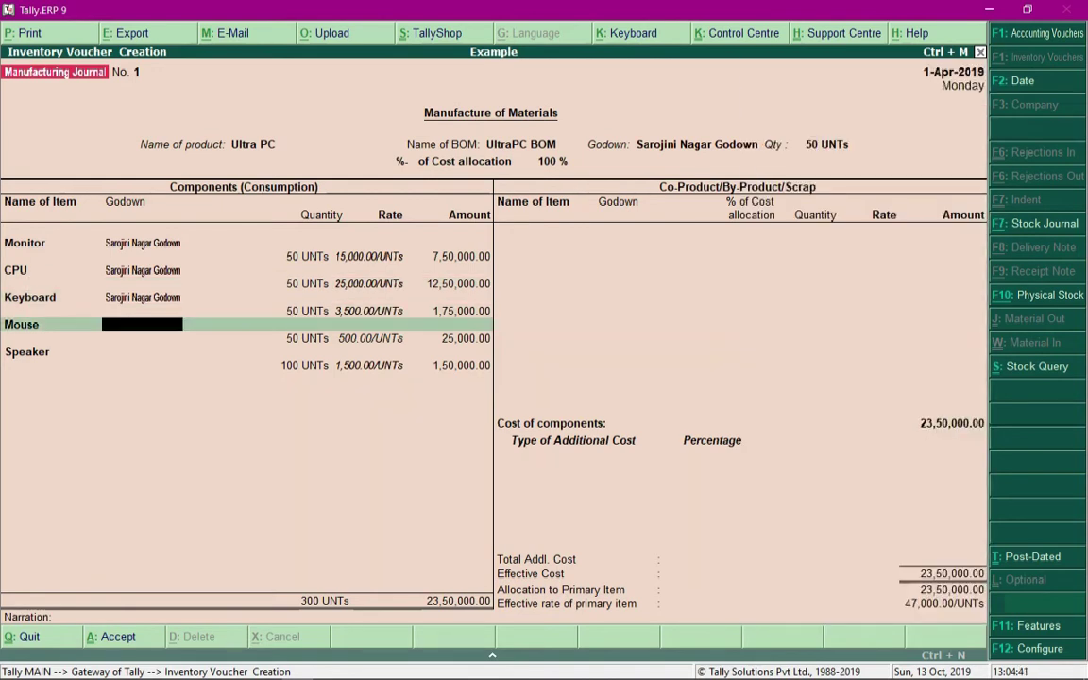
- Assign Sarojini Nagar Godown to the Mouse component, accepting its quantity, rate and amount
key("Down")
key("Return")
key("Return")
key("Return")
key("Return")
key("Return")
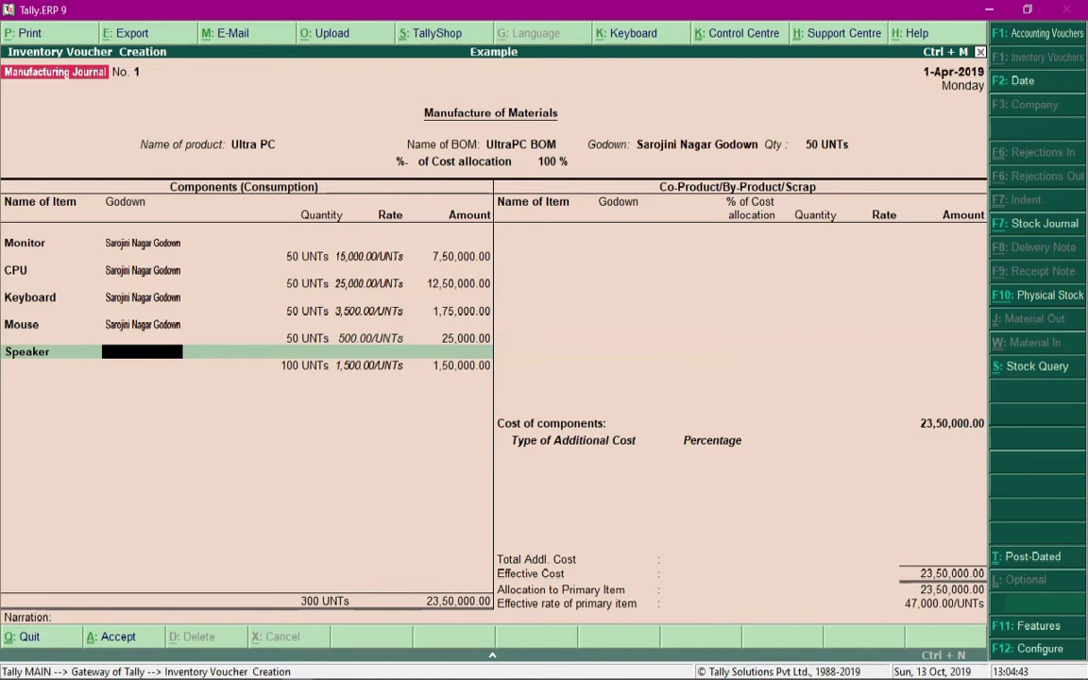
- Assign Sarojini Nagar Godown to the Speaker component and end the co-product list without any items
key("Down")
key("Return")
key("Return")
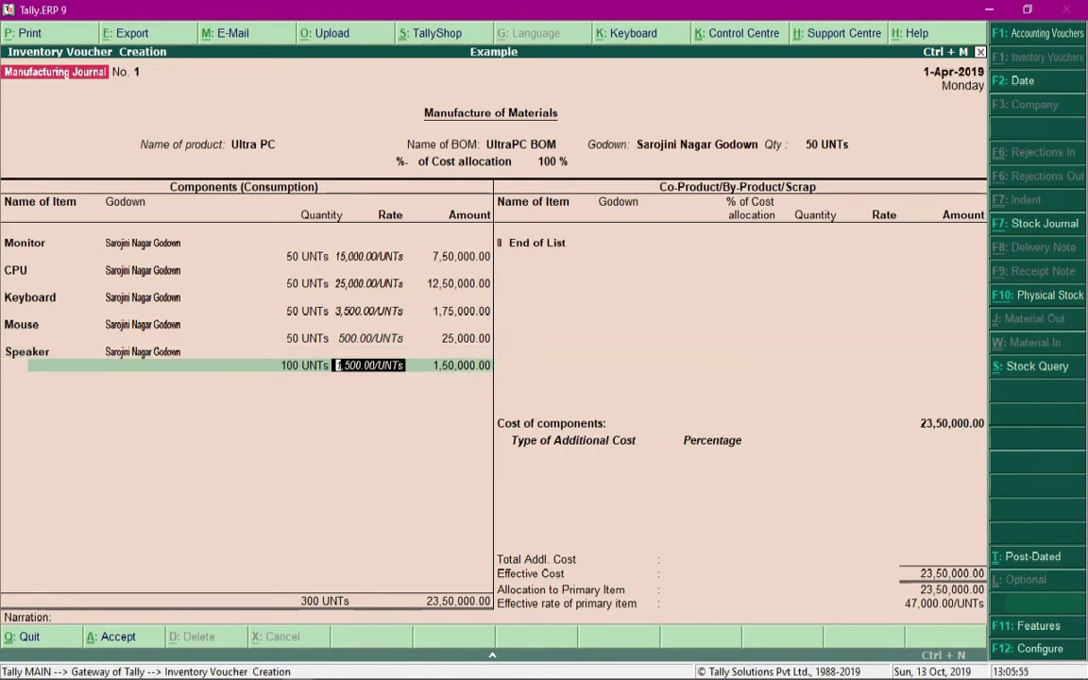
key("Return")
key("Return")
key("Return")
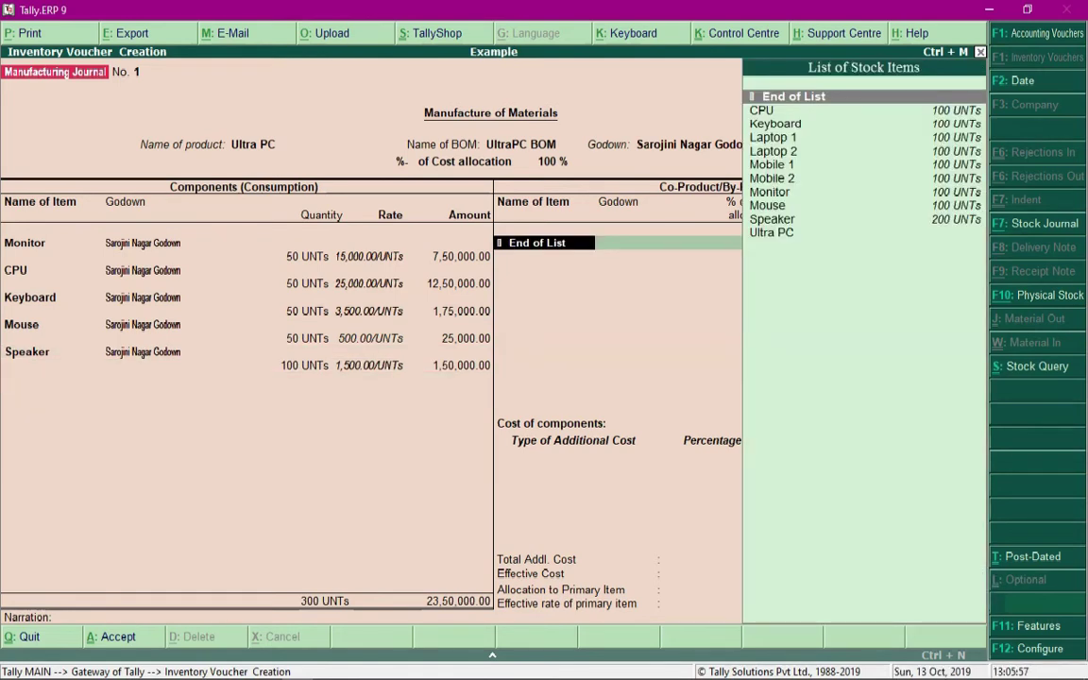
key("Return")
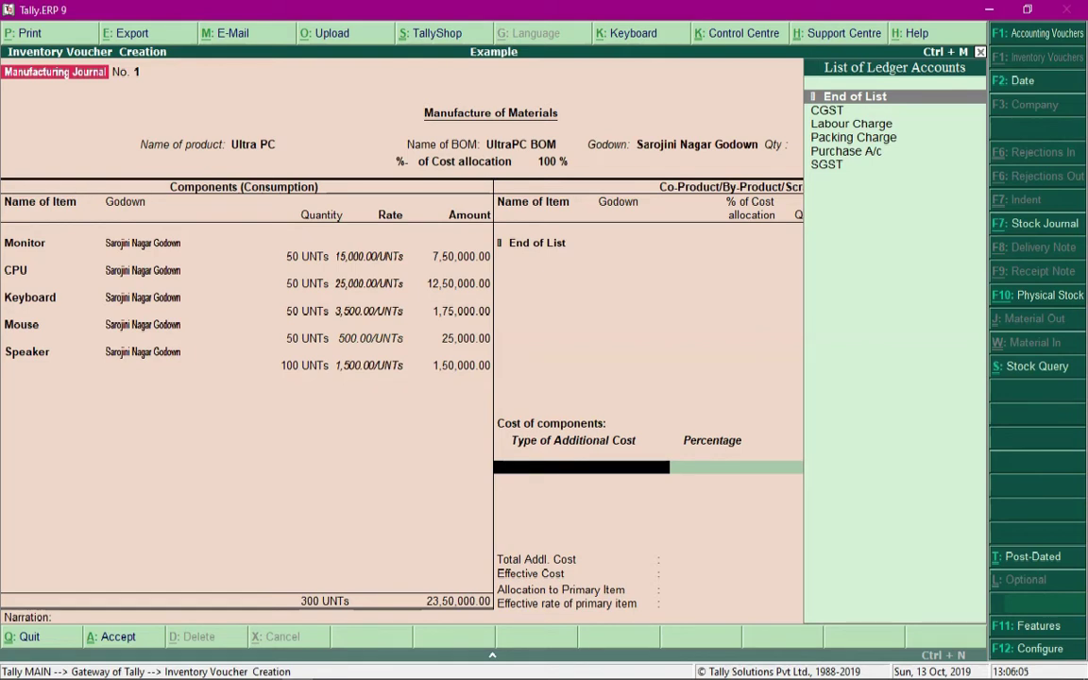
- Add Labour Charge as an additional cost with an amount of 3000
key("Down")
key("Down")
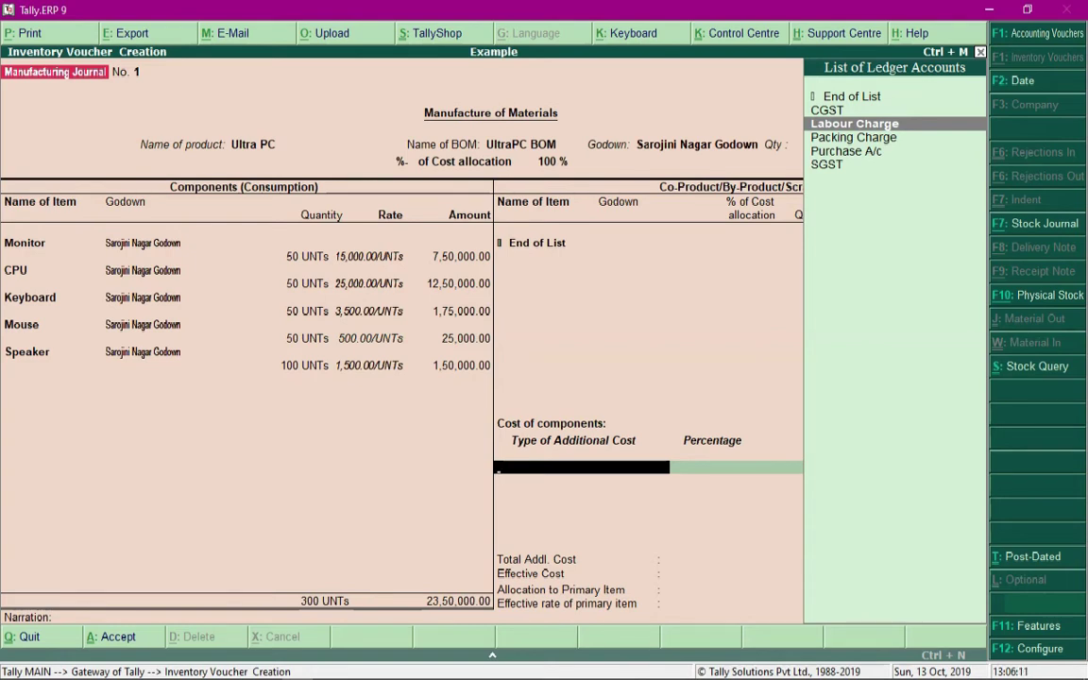
key("Return")
key("Return")
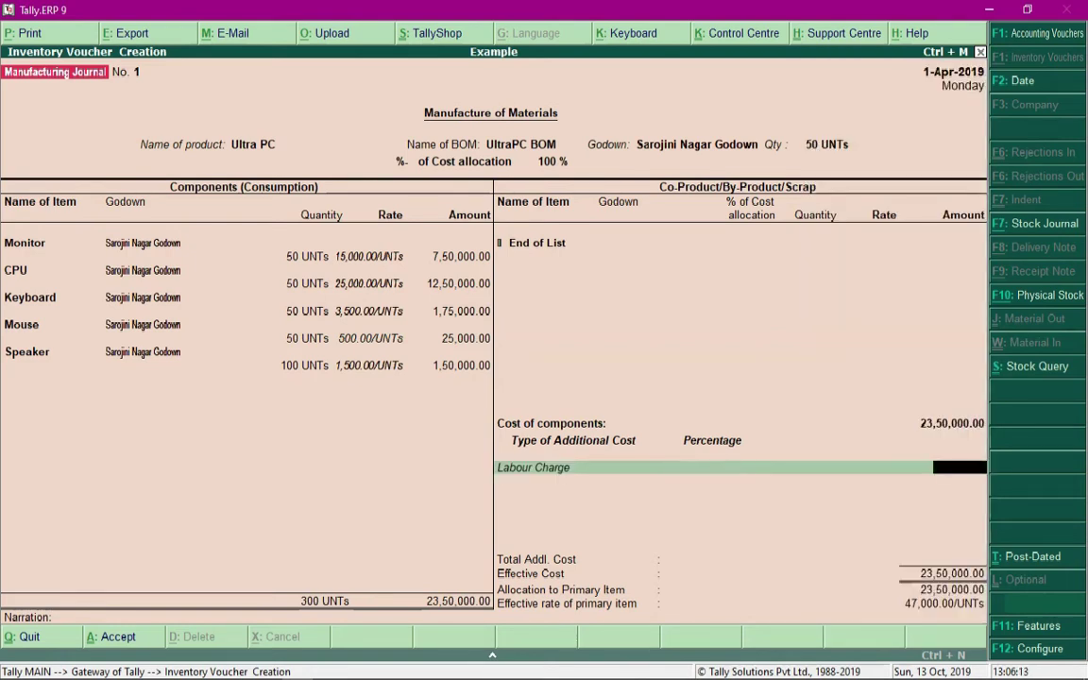
type("3000")
key("Return")
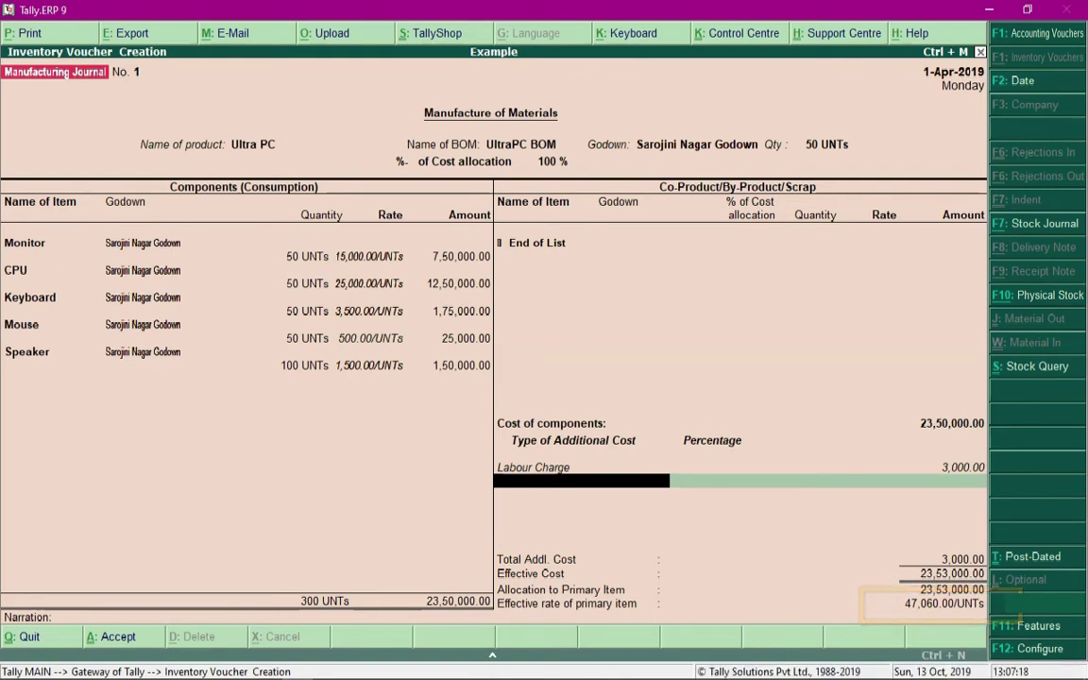
- Remove the Labour Charge entry from the additional costs and return to that cost line
key("BackSpace")
key("BackSpace")
key("BackSpace")
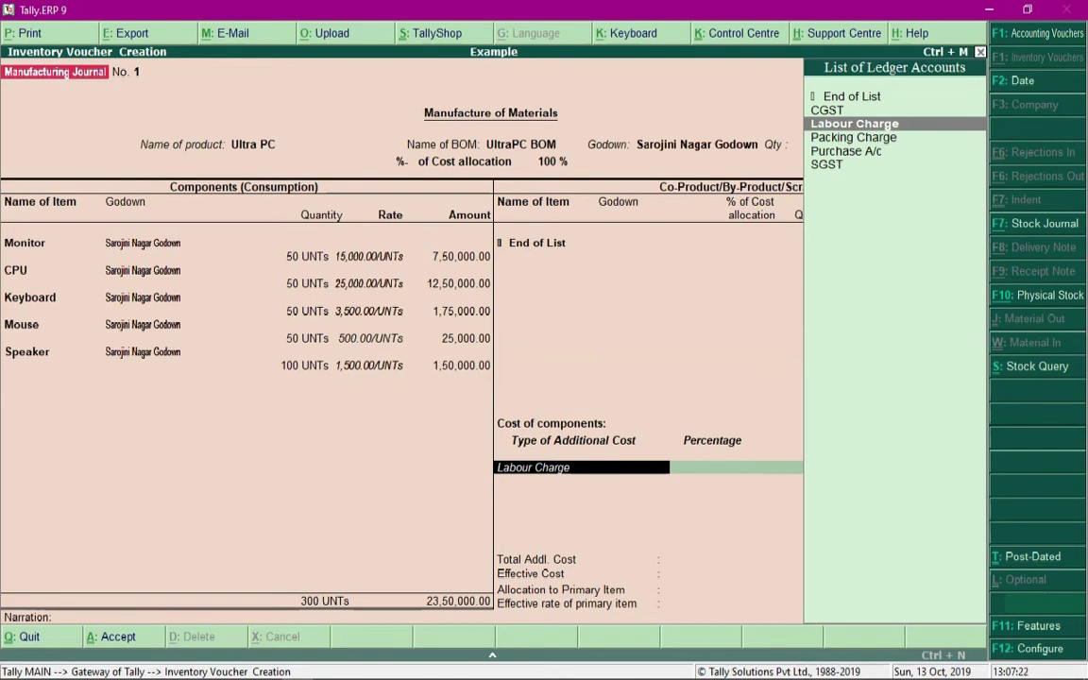
key("BackSpace")
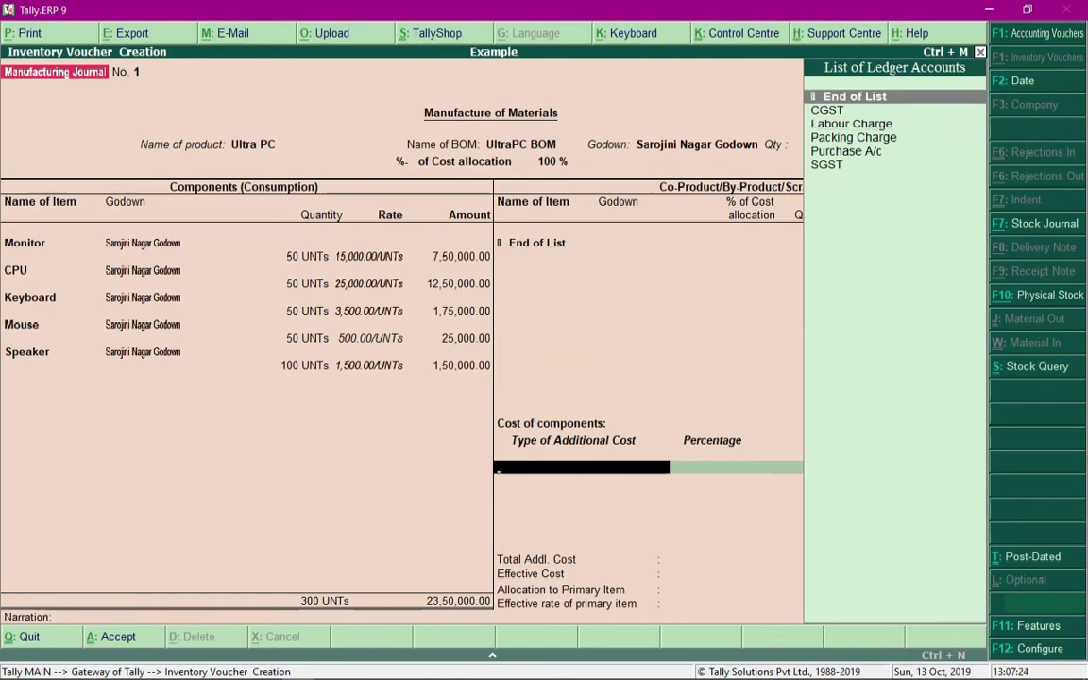
key("Return")
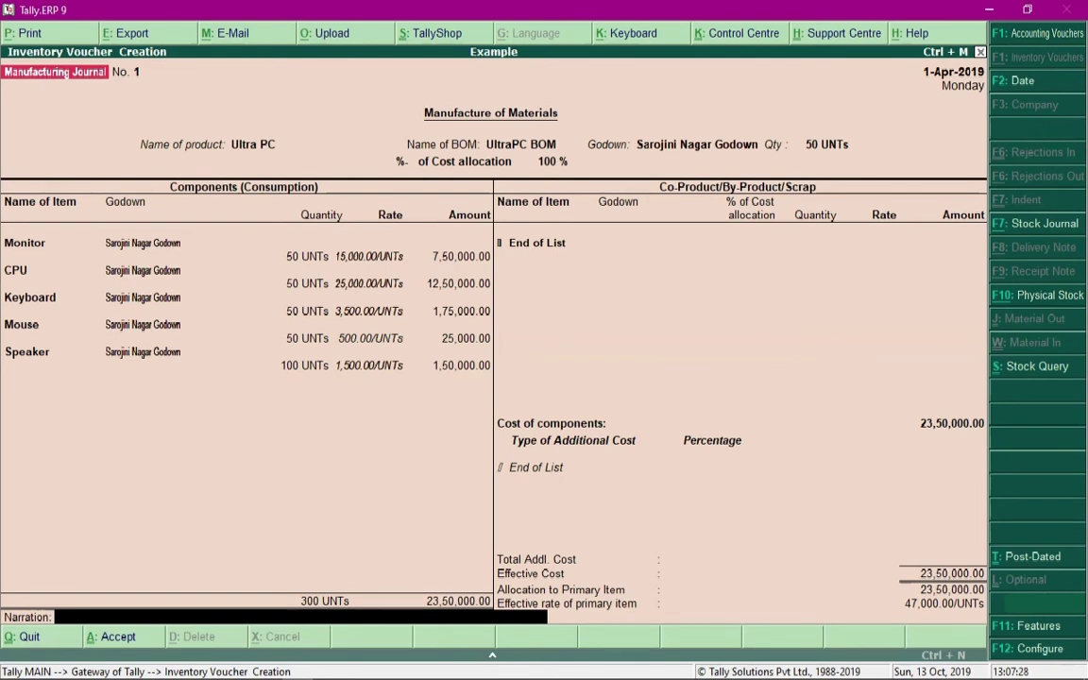
key("BackSpace")
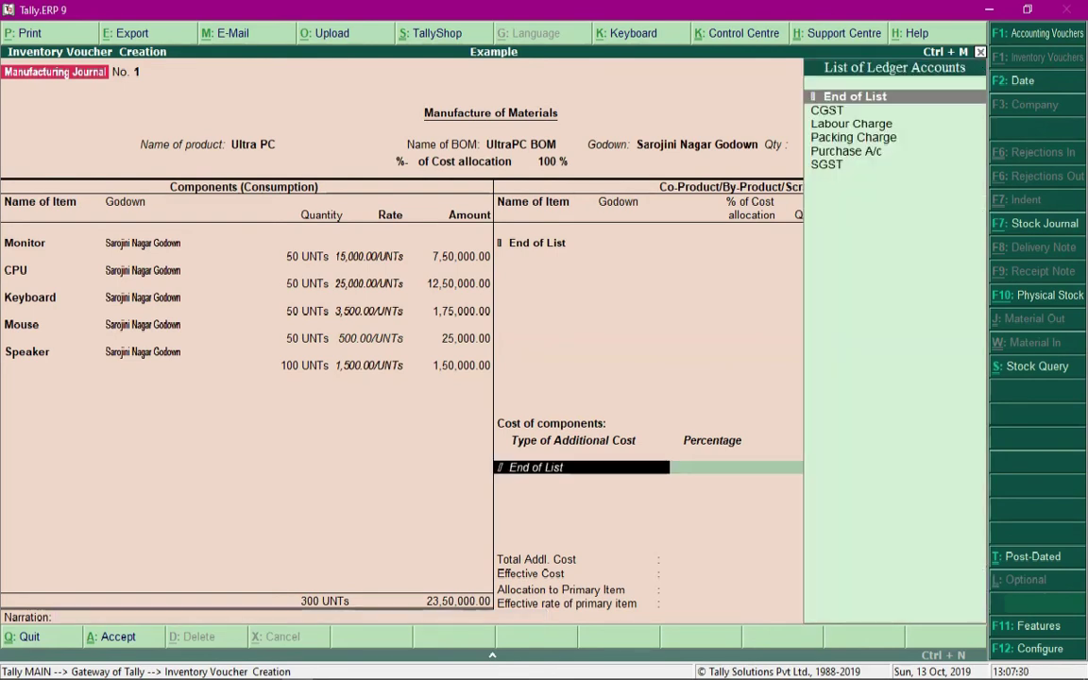
- Enter Labour Charge as the additional cost again with an amount of 3000, no percentage, and end the cost list
key("Down")
key("Down")
key("Return")
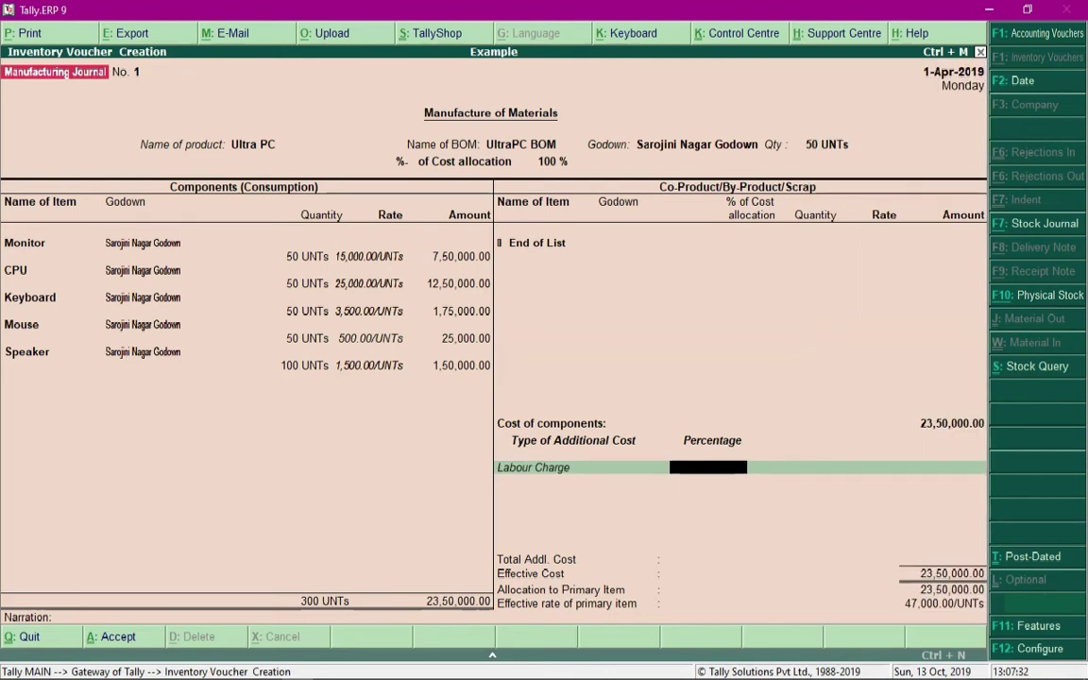
type("3")
key("BackSpace")
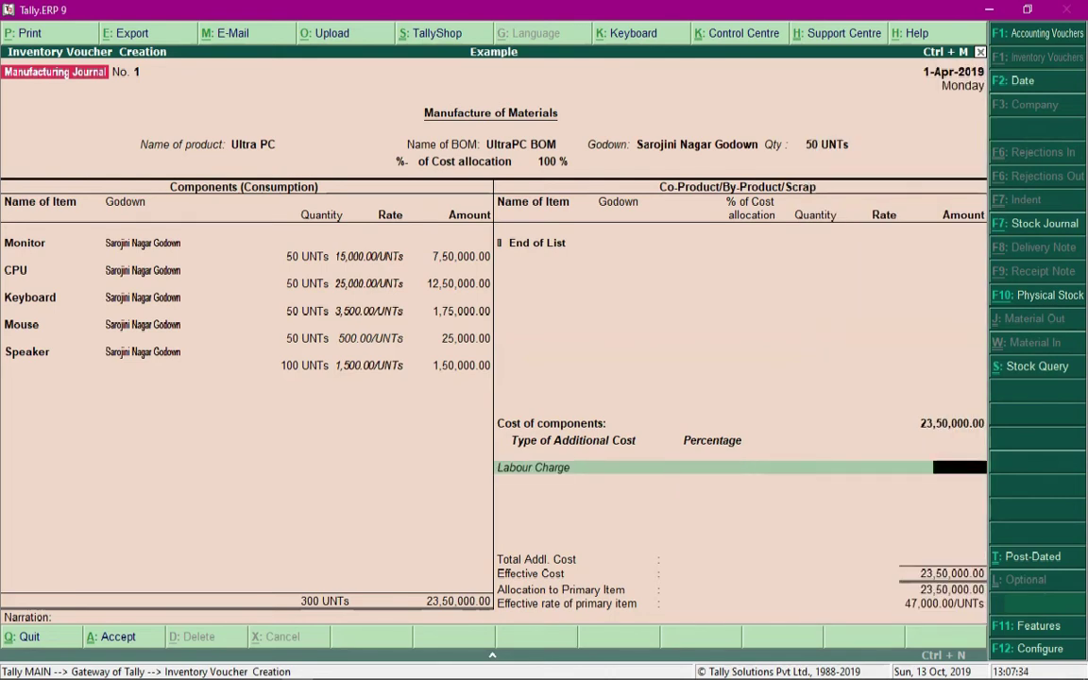
type("3000")
key("Return")
key("Return")
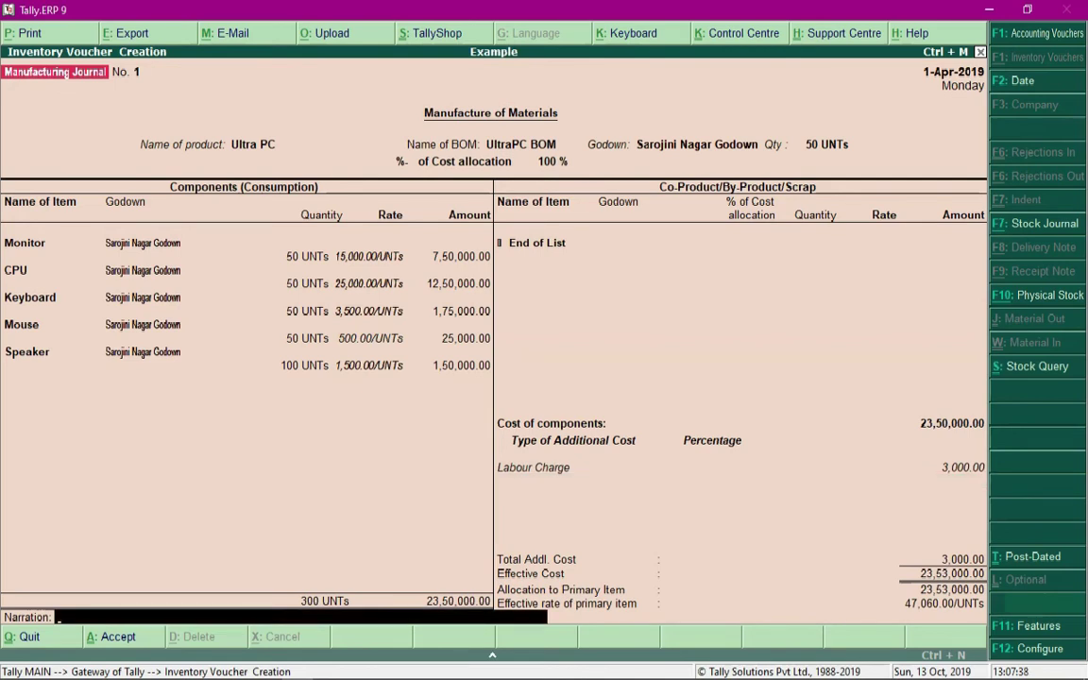
- Save the Manufacturing Journal voucher without a narration and leave voucher creation
key("Return")
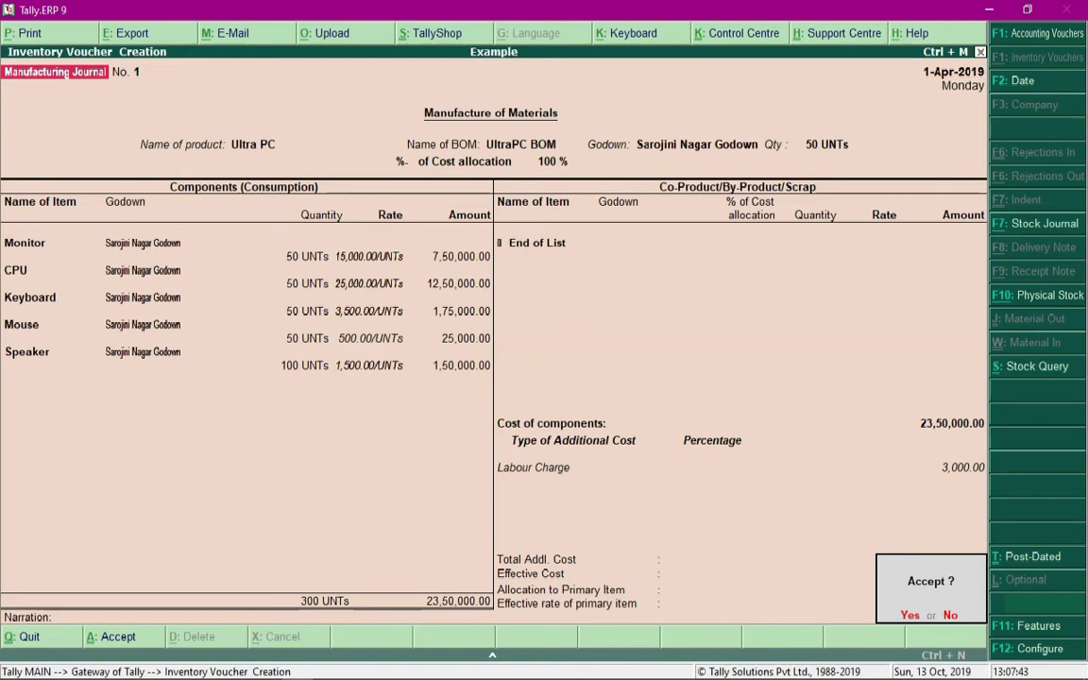
key("Return")
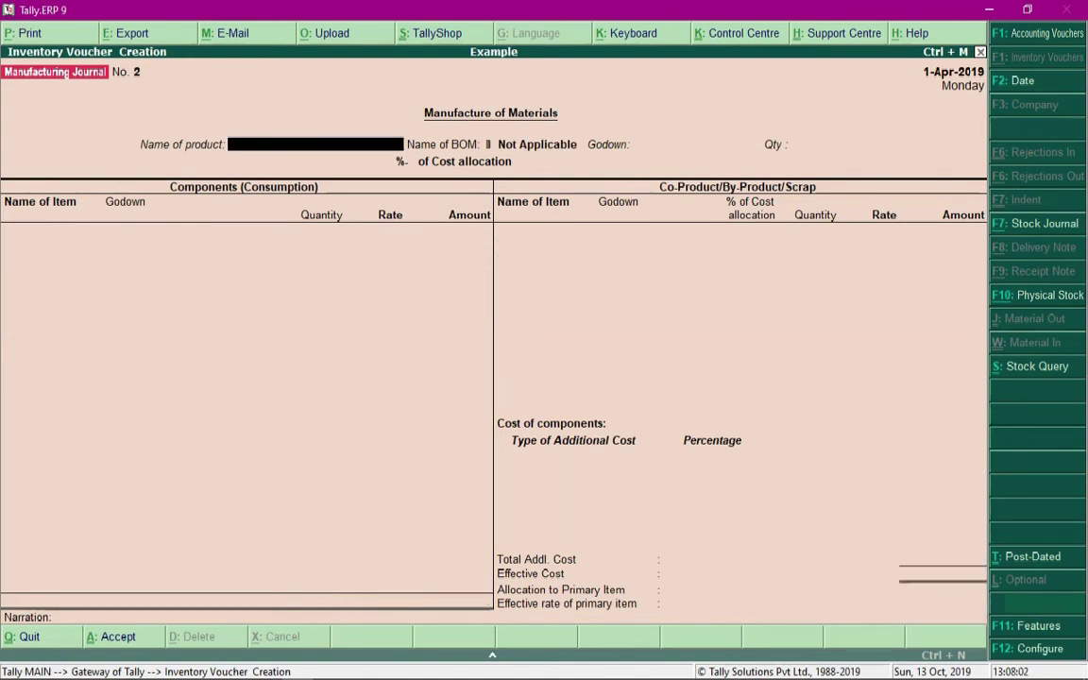
key("Escape")
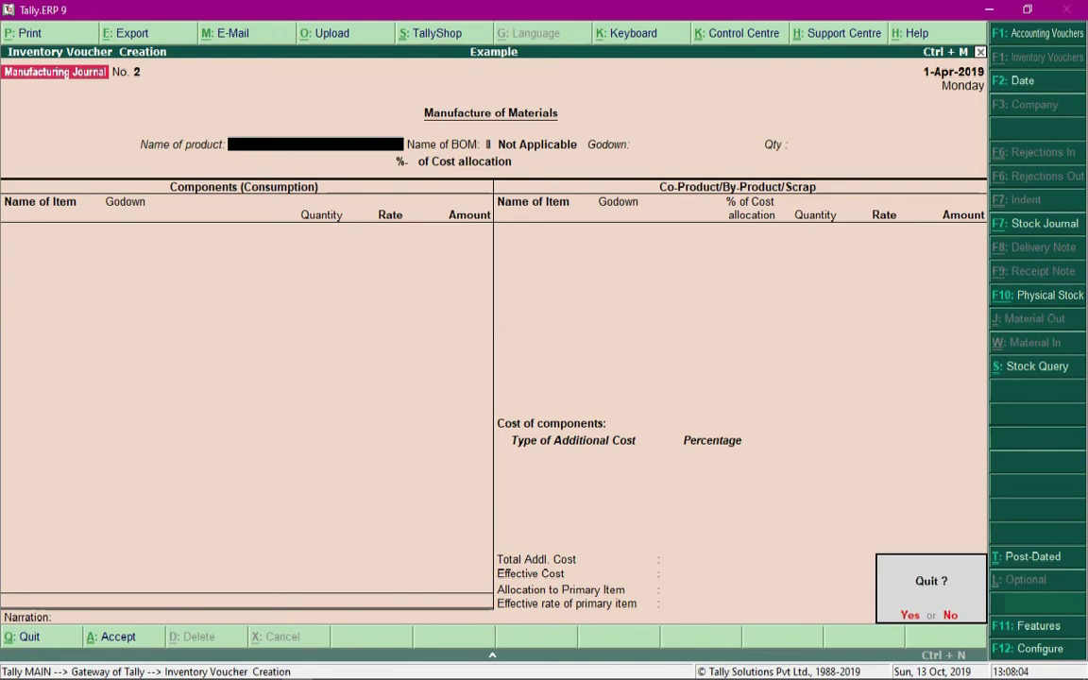
key("Return")
- Review the Stock Summary down through Finished Product to Ultra PC's monthly summary, and return to the Gateway of Tally
key("Down")
key("Down")
key("Down")
key("Down")
key("Down")
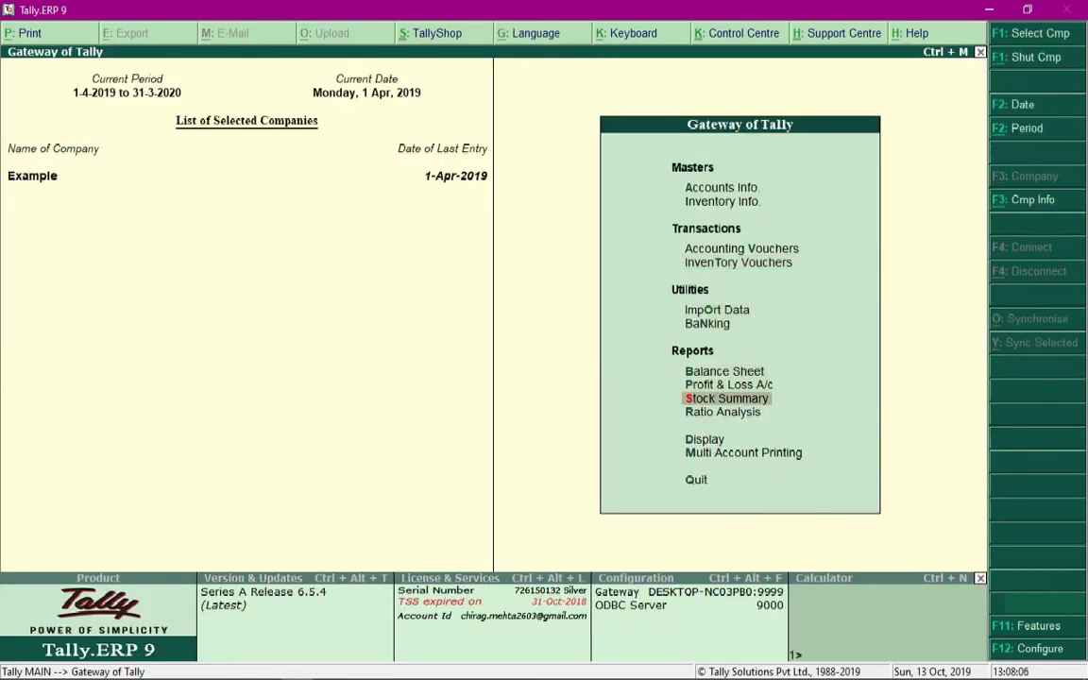
key("Return")
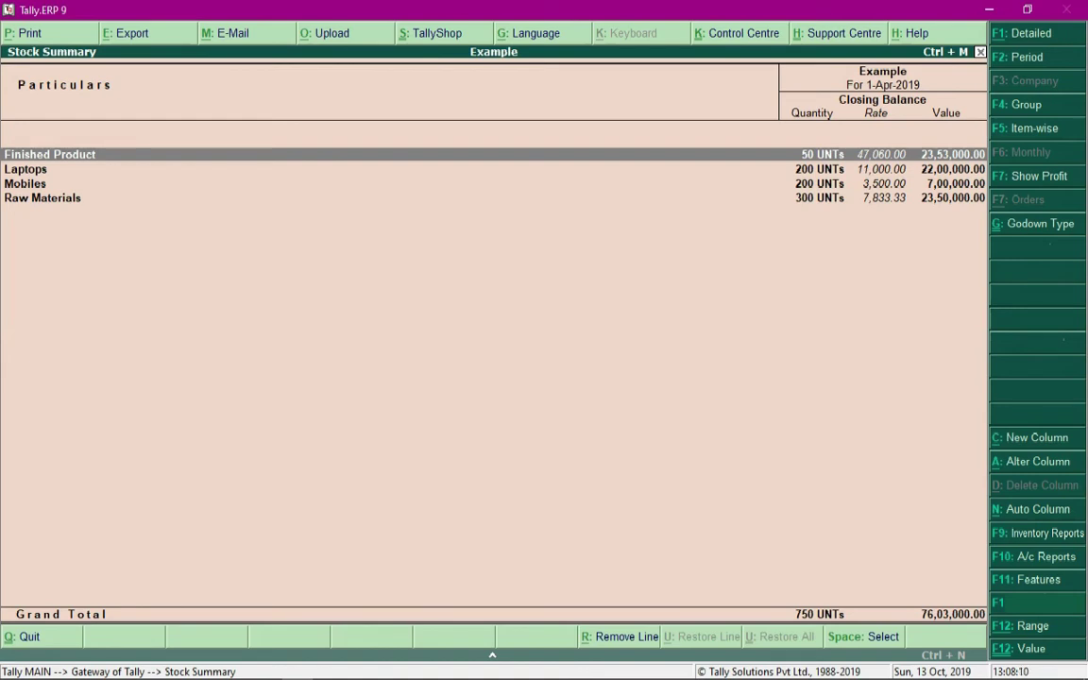
key("Return")
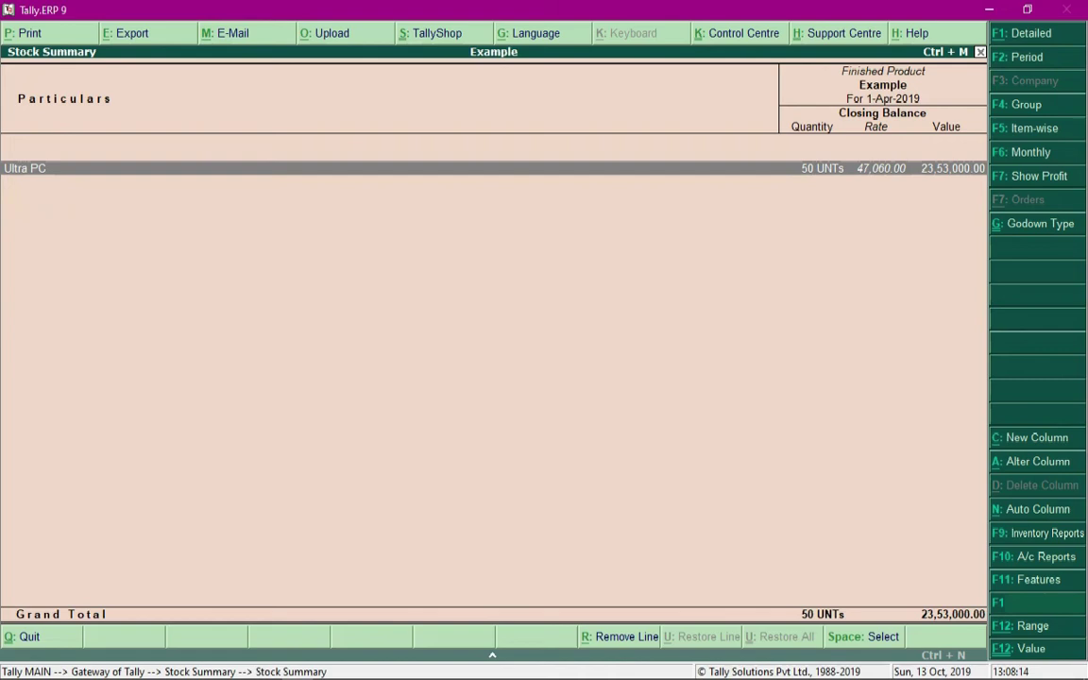
key("Return")
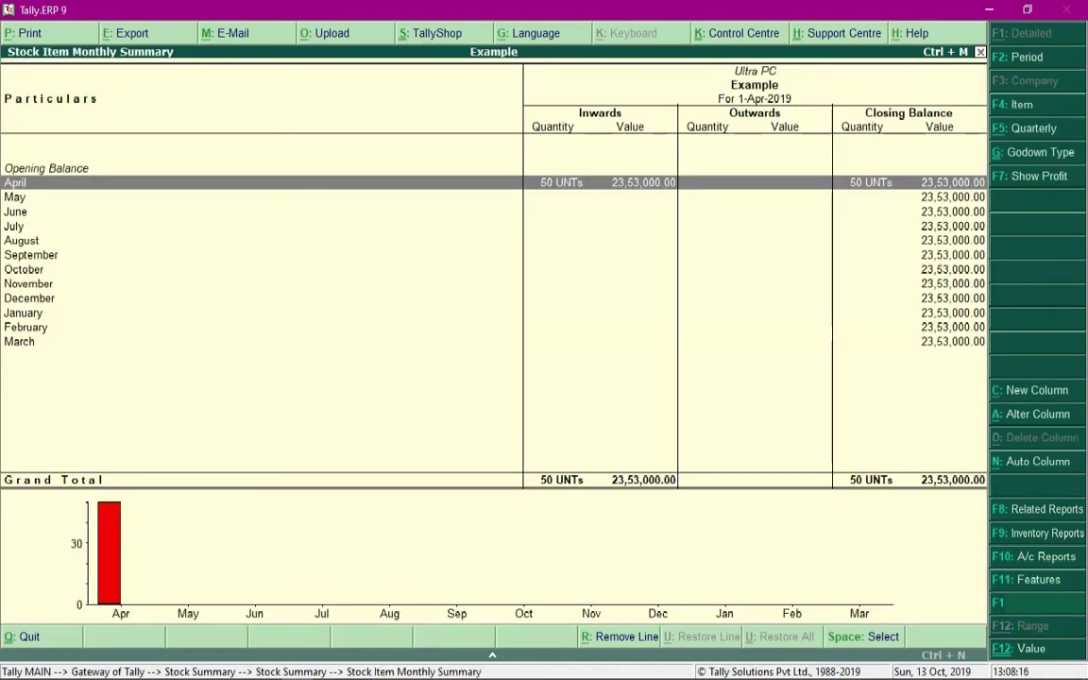
key("Escape")
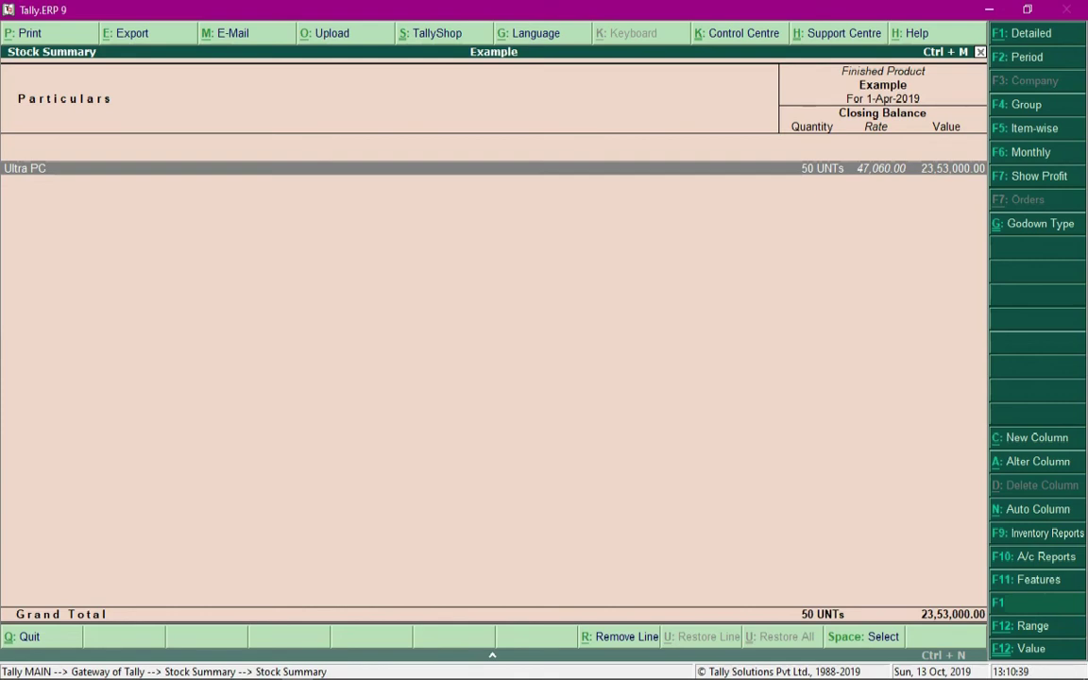
key("Escape")
key("Escape")
key("Escape")
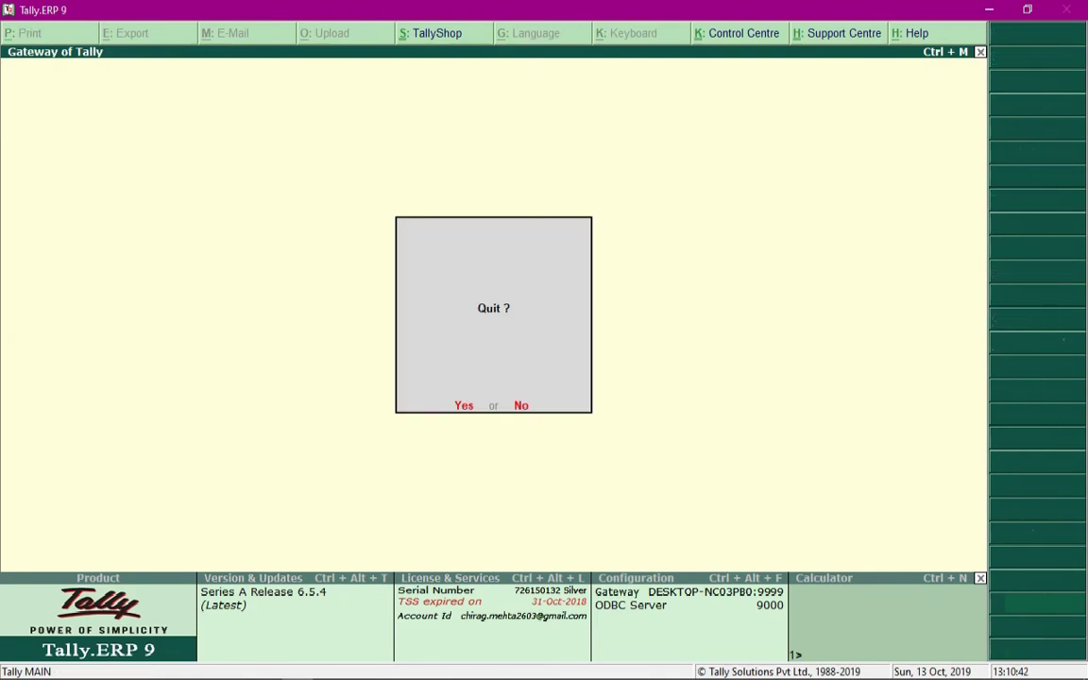
key("n")
- Create a single godown named Sarojini Nagar Showroom under Primary and return to the Gateway of Tally
key("Down")
key("Return")
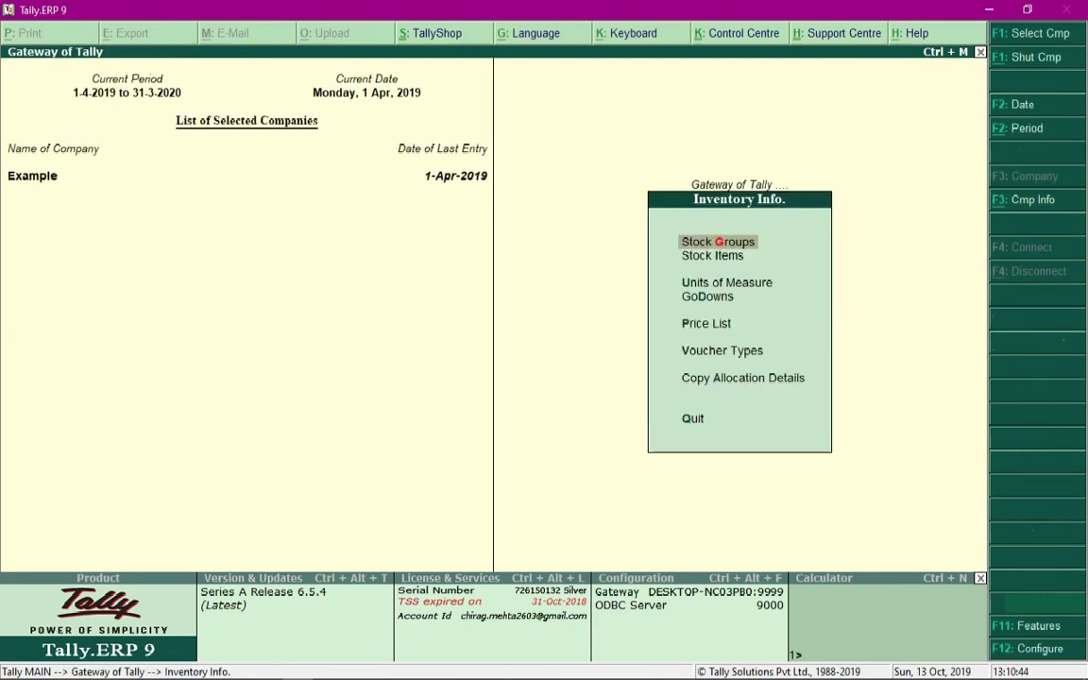
key("Down")
key("Down")
key("Down")
key("Return")
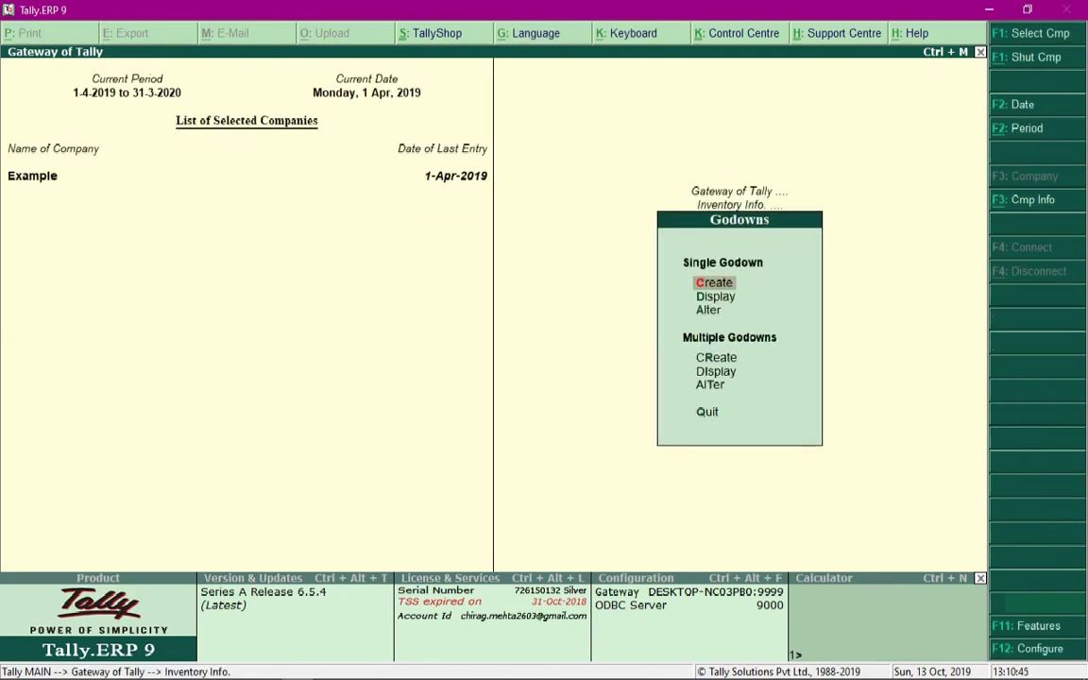
key("Return")
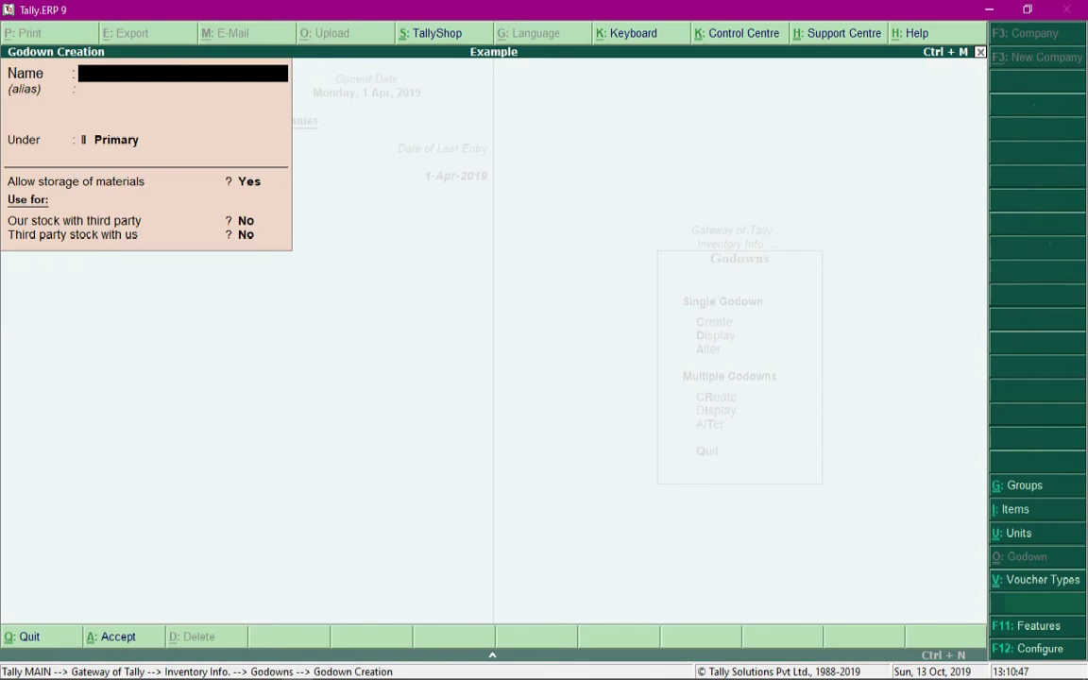
type("Sarojini Na")
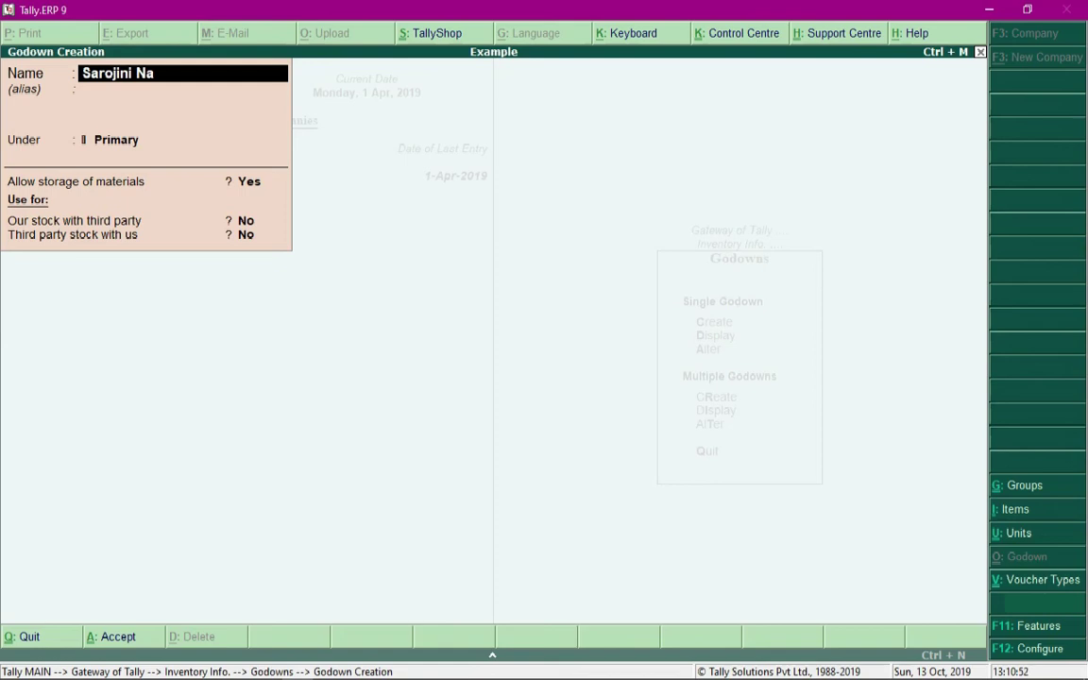
type("gar Showroom")
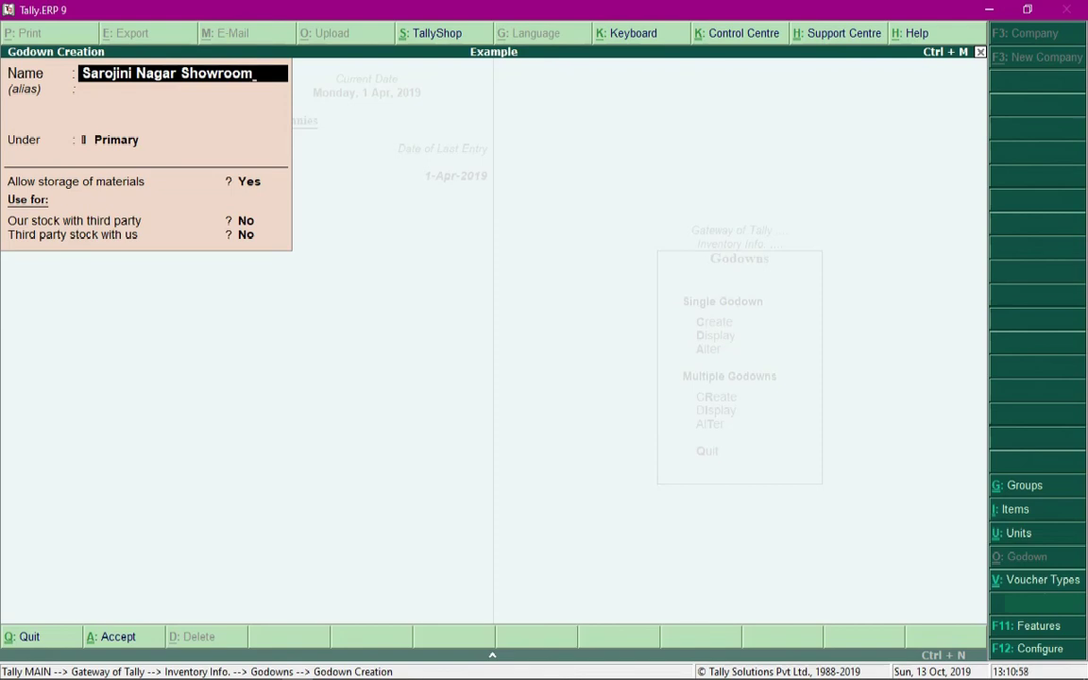
key("ctrl+a")
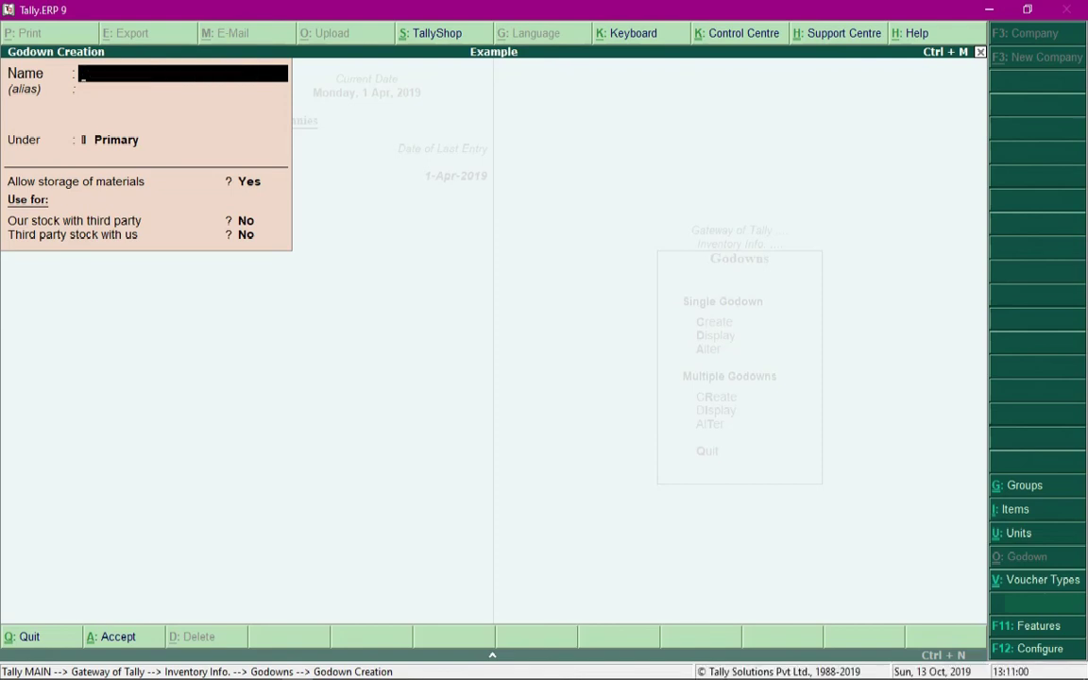
key("Escape")
key("y")
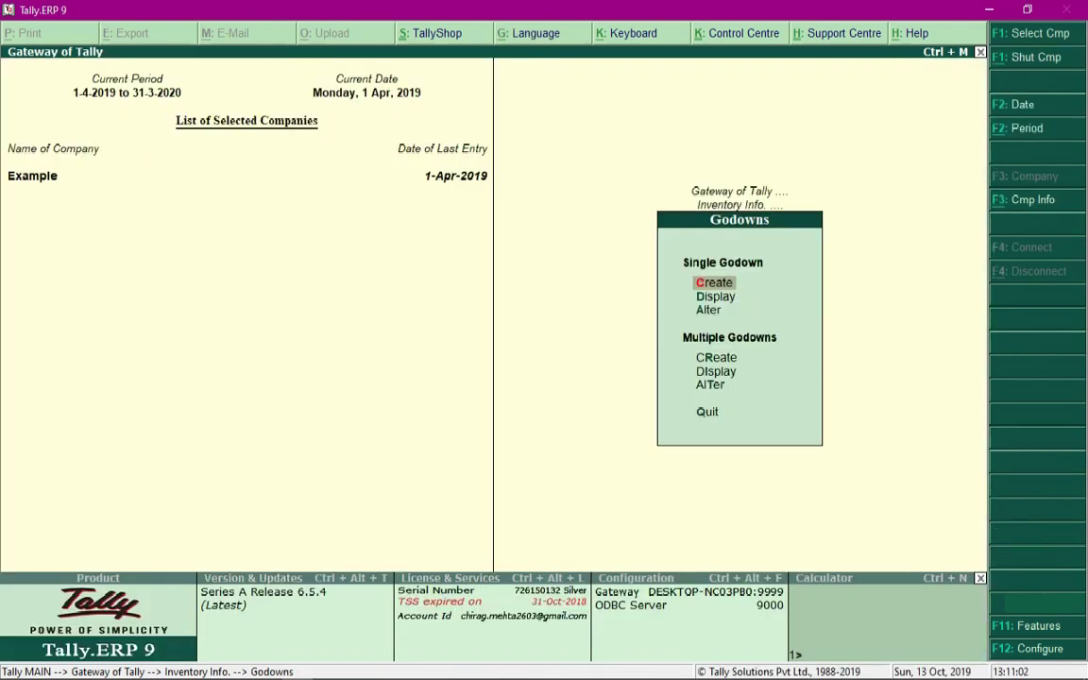
key("Escape")
key("Escape")
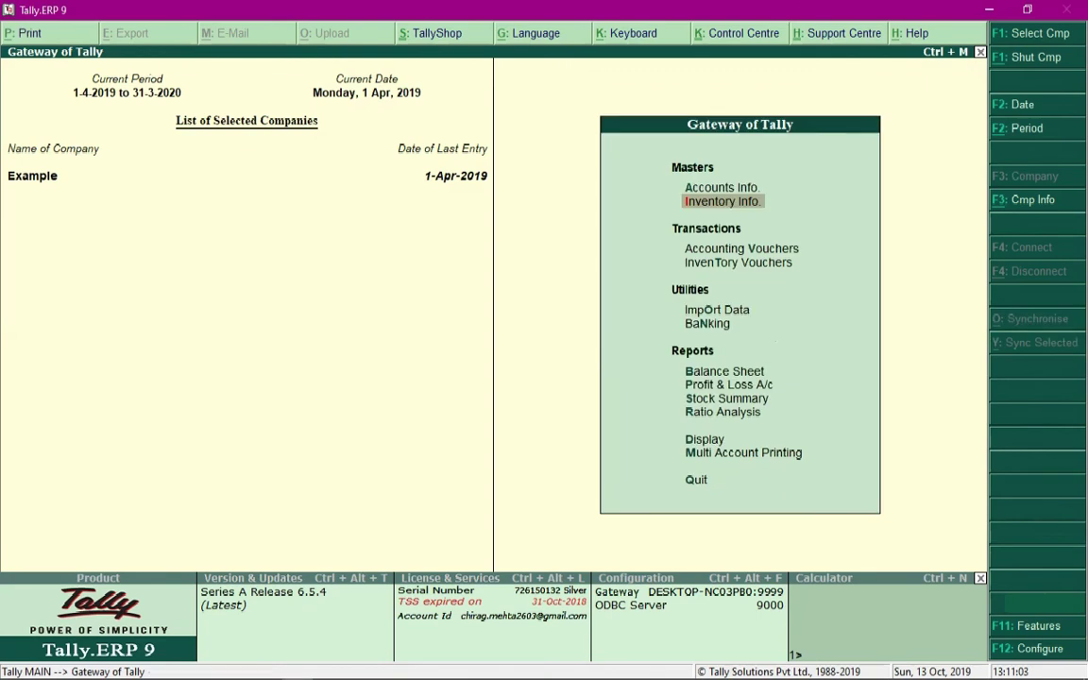
- Start a new inventory voucher and set its voucher type to Stock Journal
key("Down")
key("Down")
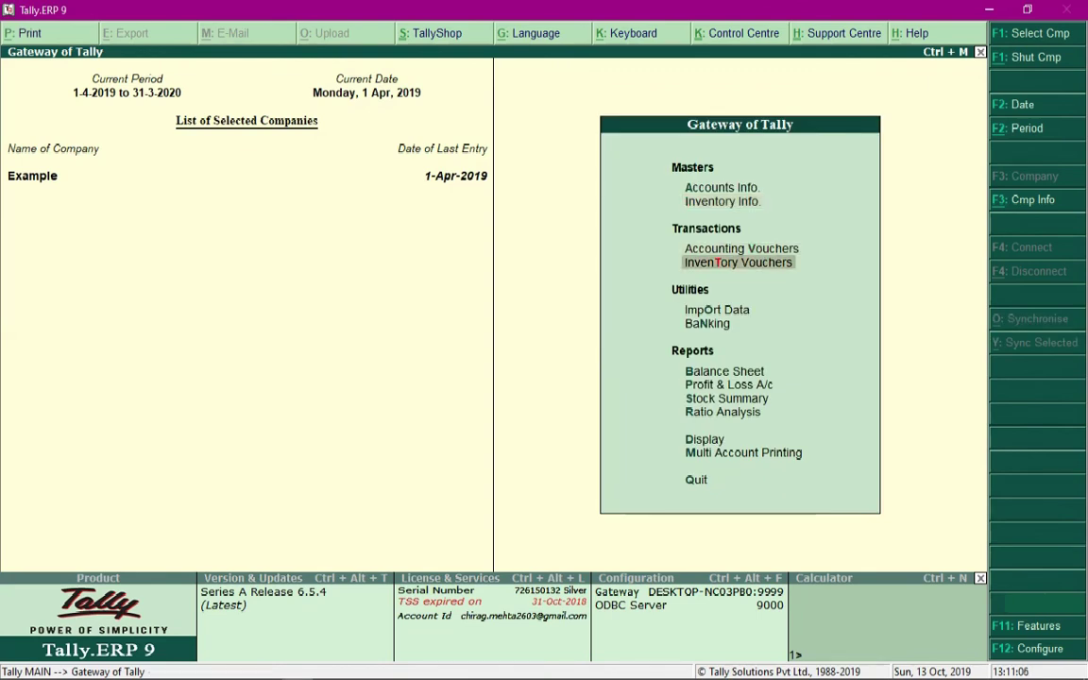
key("Return")
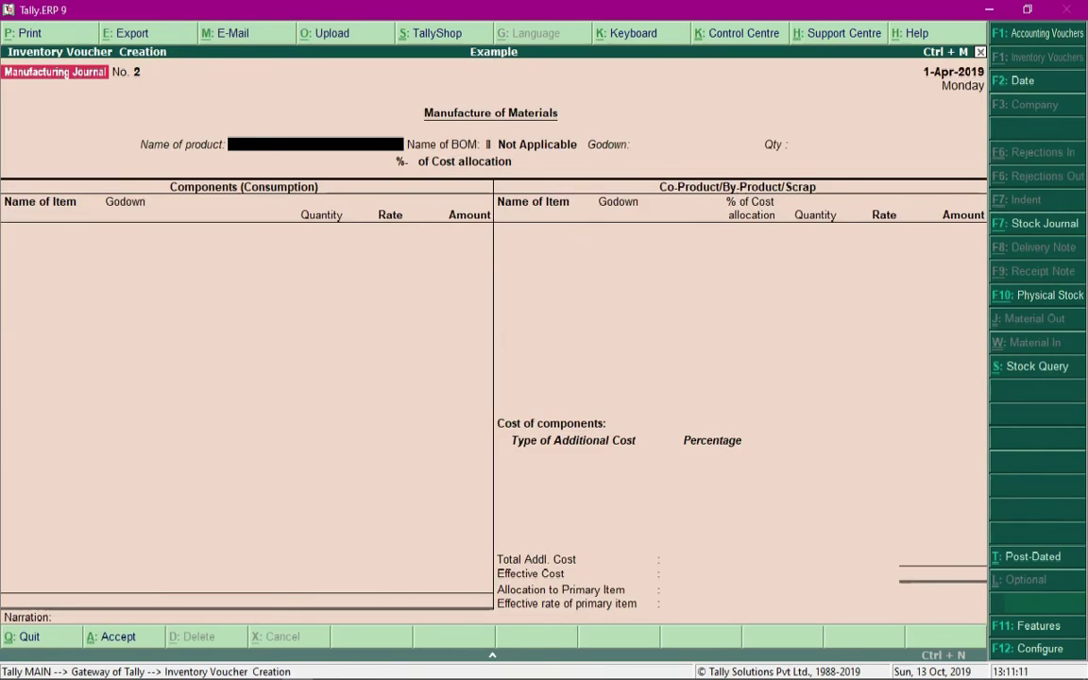
key("F7")
key("Down")
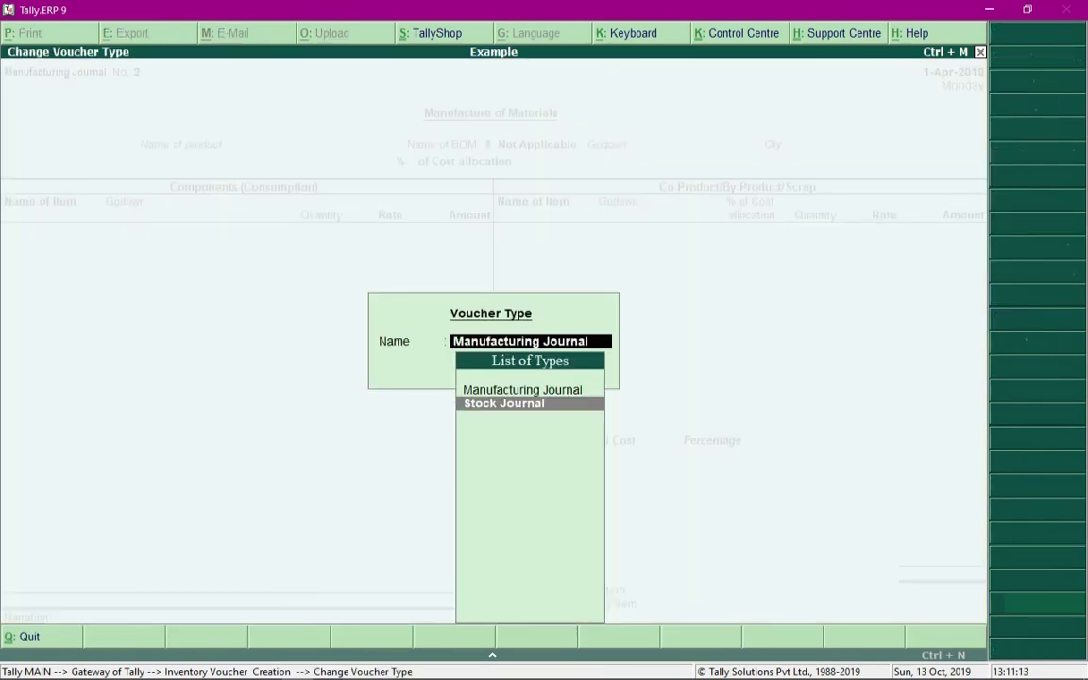
key("Return")
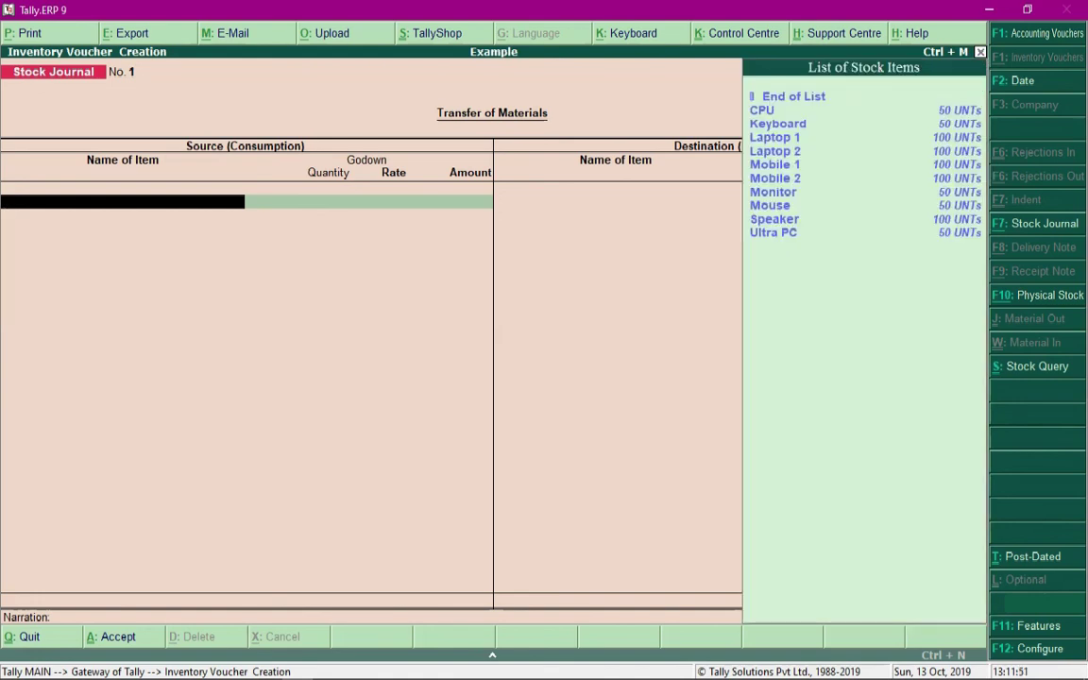
- Choose Ultra PC as the source item of the stock transfer
key("Down")
key("Down")
key("Down")
key("Down")
key("Down")
key("Down")
key("Down")
key("Down")
key("Down")
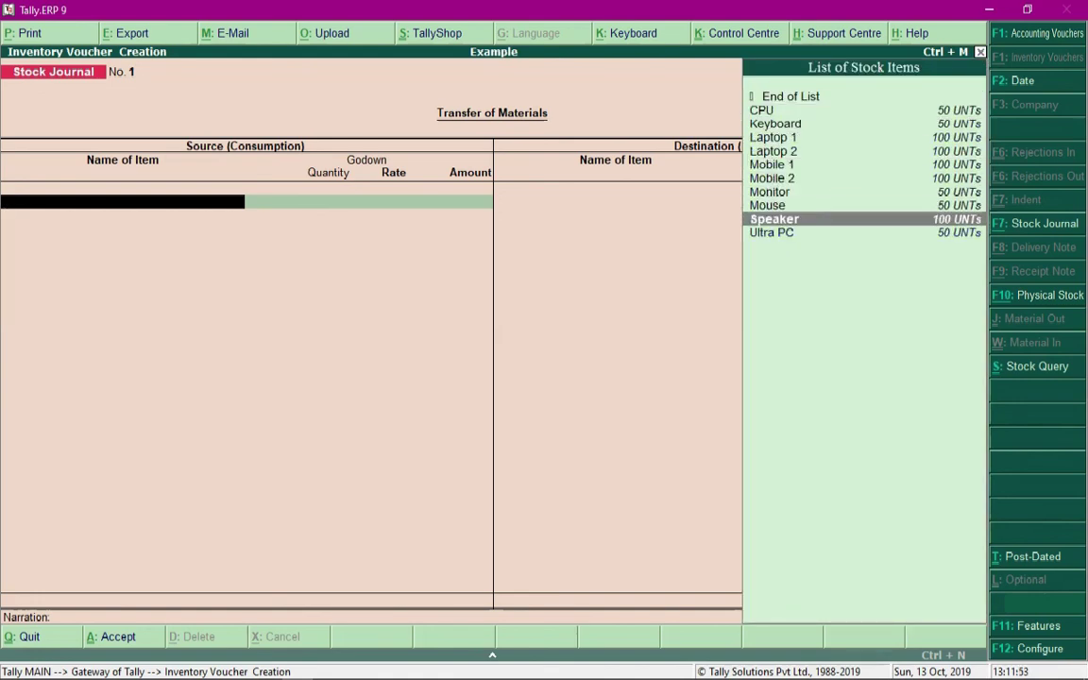
key("Return")
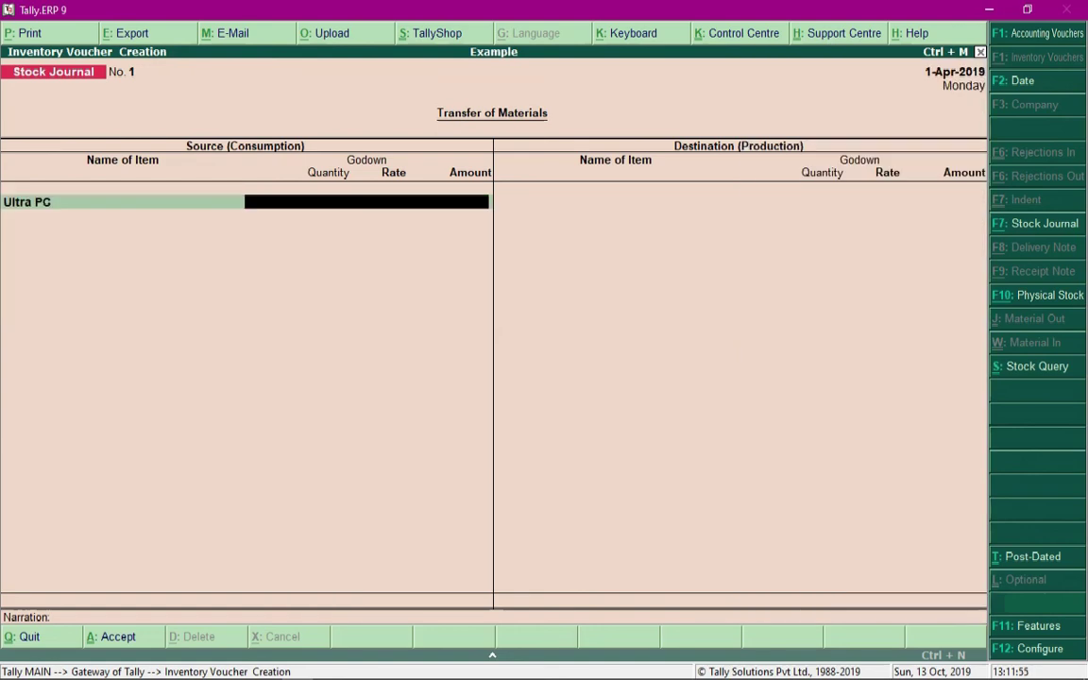
- Take 25 units of Ultra PC from Sarojini Nagar Godown at the offered rate and end the source list
key("Down")
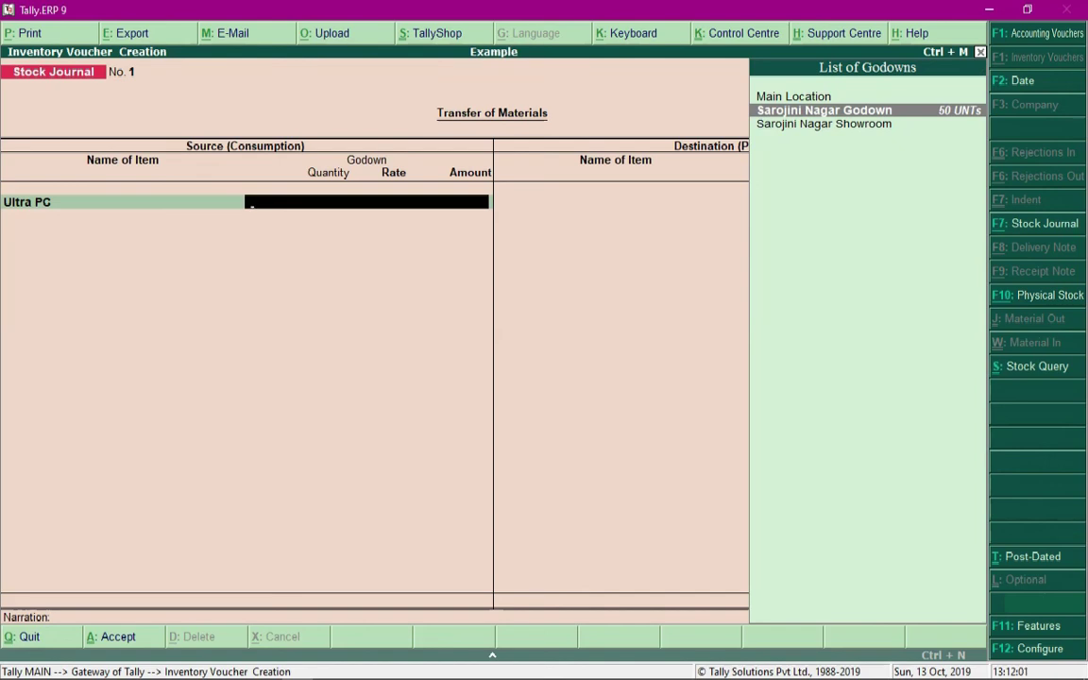
key("Return")
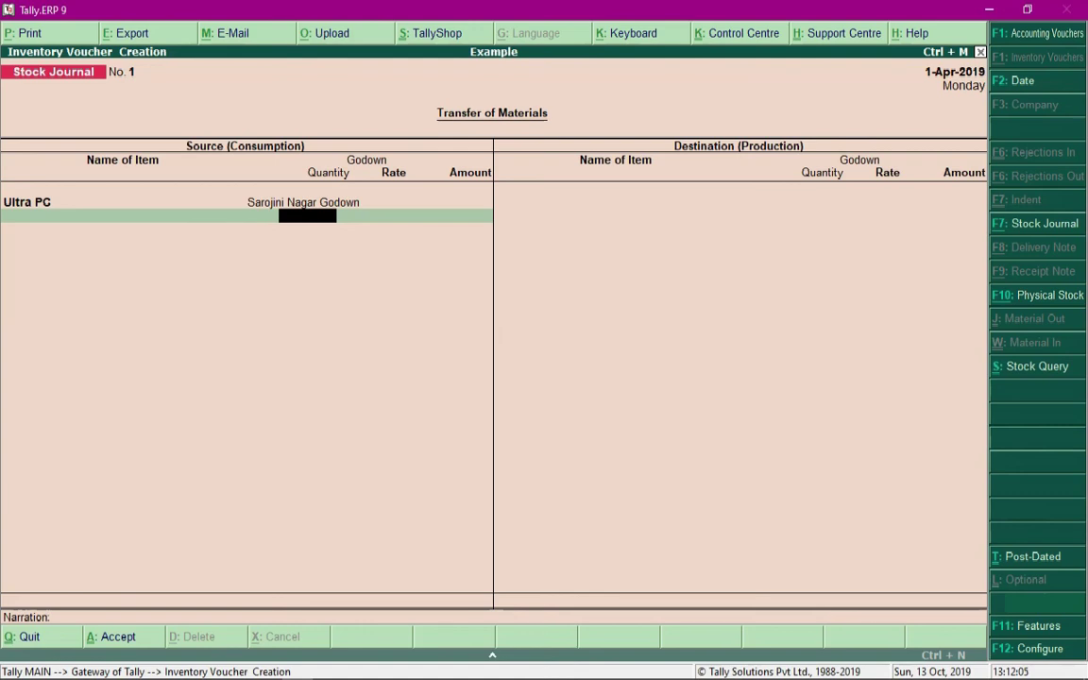
type("25")
key("Return")
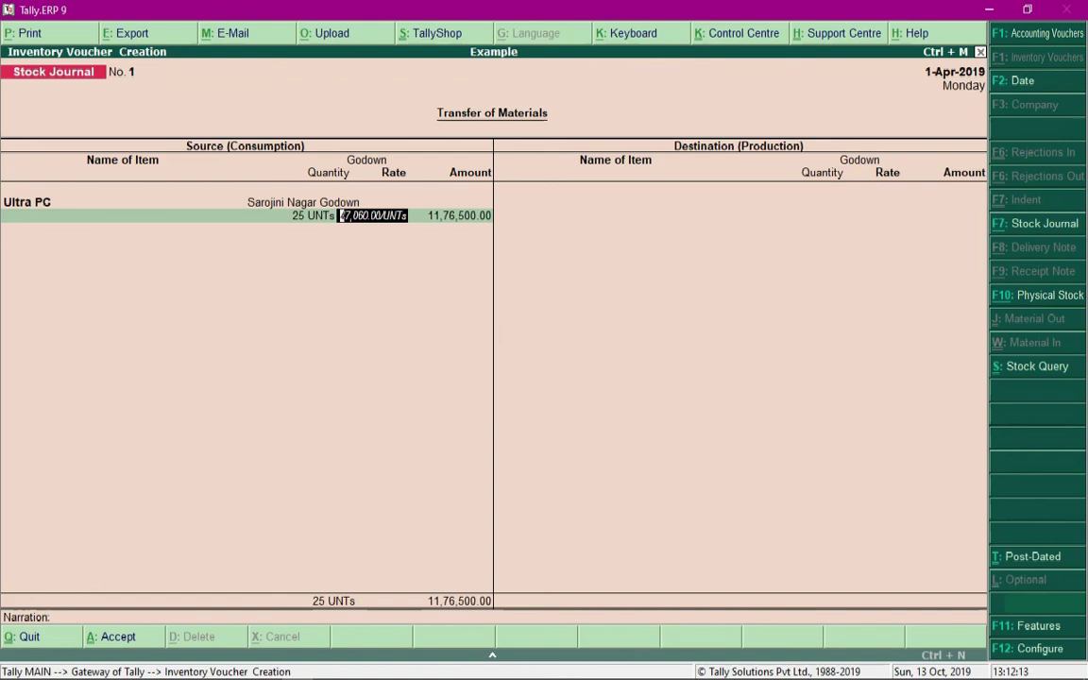
key("Return")
key("Return")
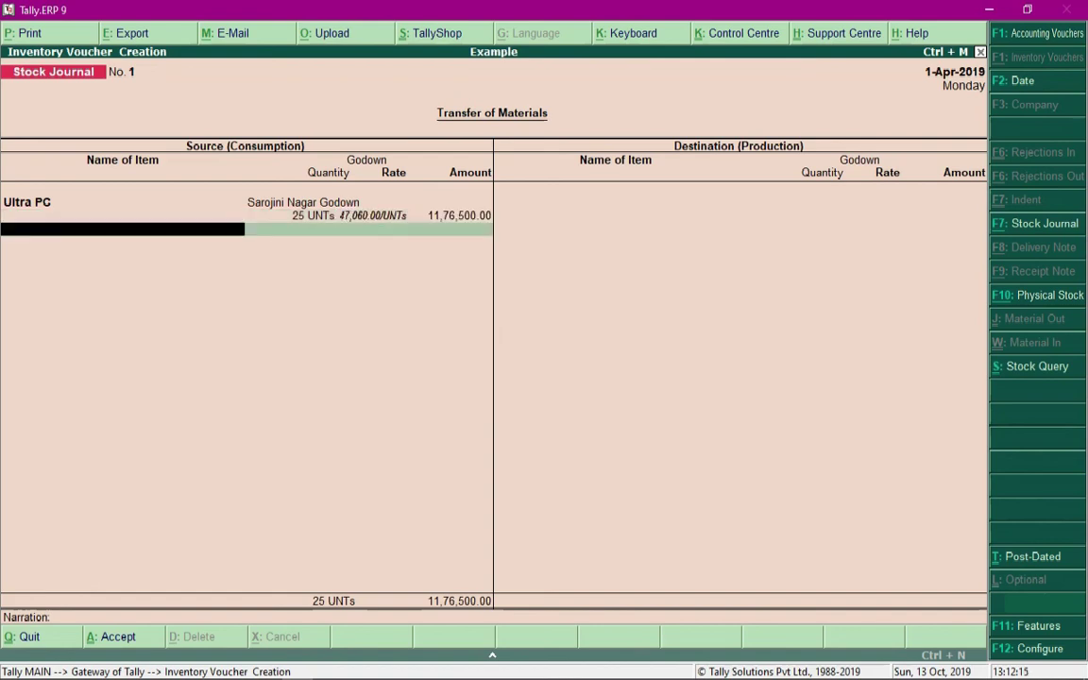
key("Return")
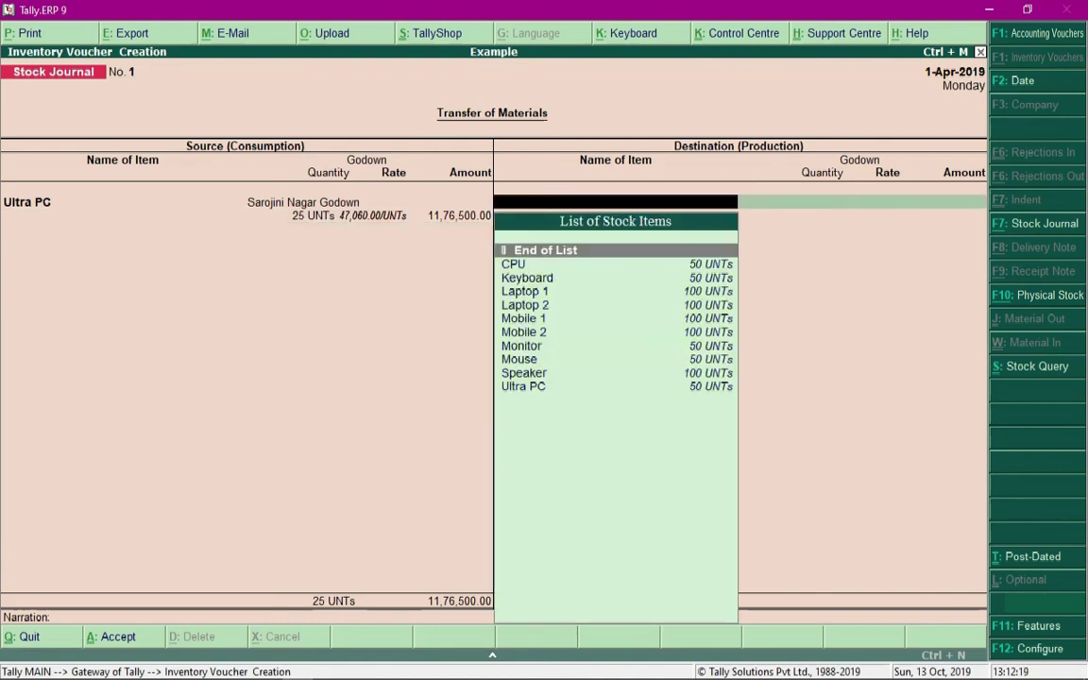
- Choose Ultra PC as the destination item of the stock transfer
key("Down")
key("Down")
key("Down")
key("Down")
key("Down")
key("Down")
key("Down")
key("Down")
key("Down")
key("Down")
key("Return")
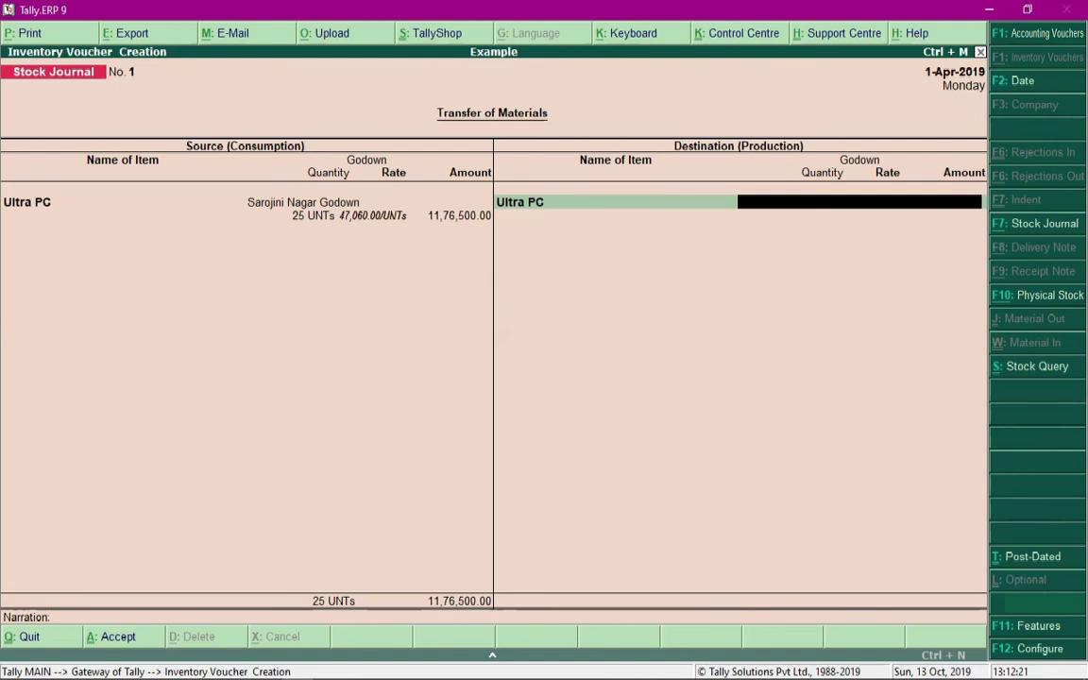
- Assign Sarojini Nagar Showroom as the destination godown for Ultra PC with a quantity of 25
key("Down")
key("Down")
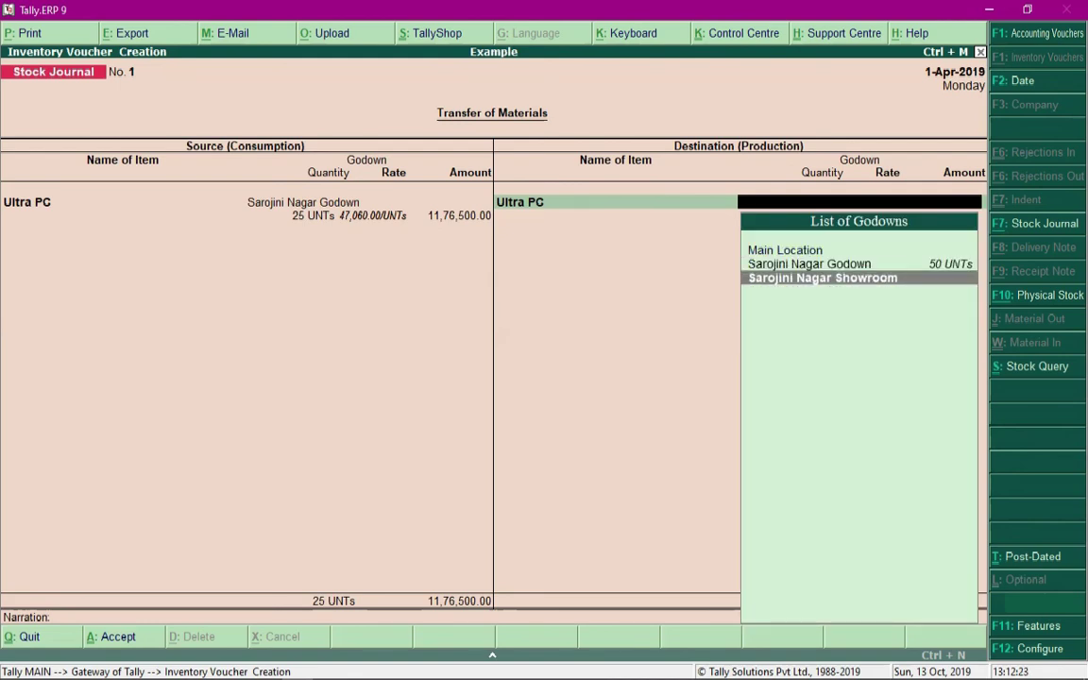
key("Return")
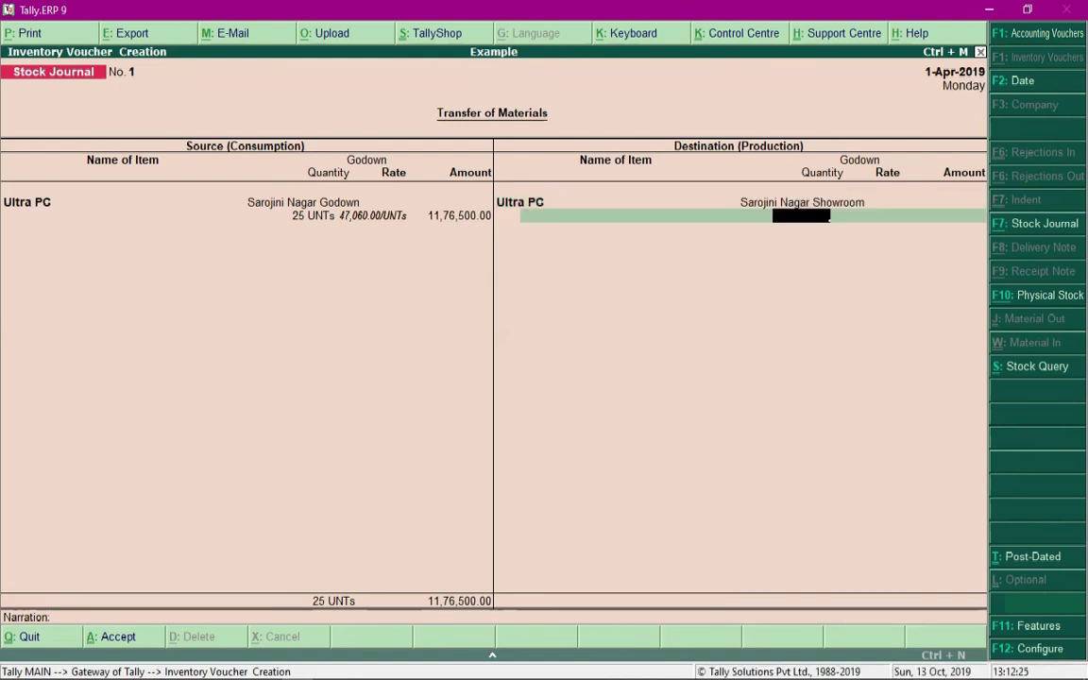
type("25")
key("Return")
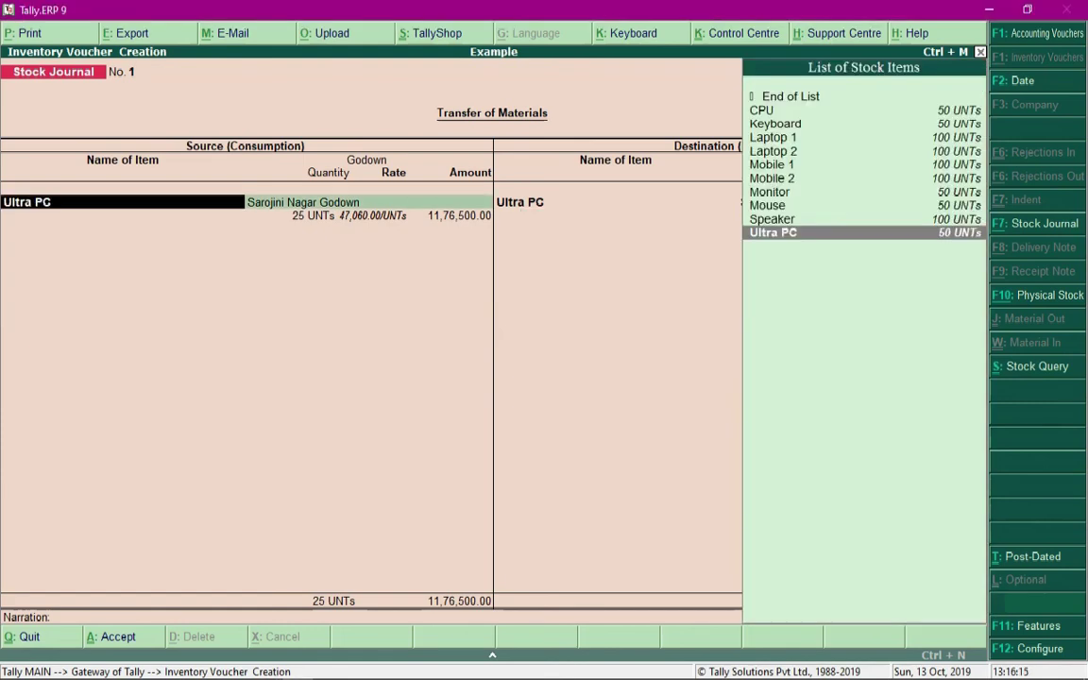
- Go through the source and destination Ultra PC entries field by field, keeping their godowns, quantities, rates and amounts
key("Return")
key("Return")
key("Return")
key("Return")
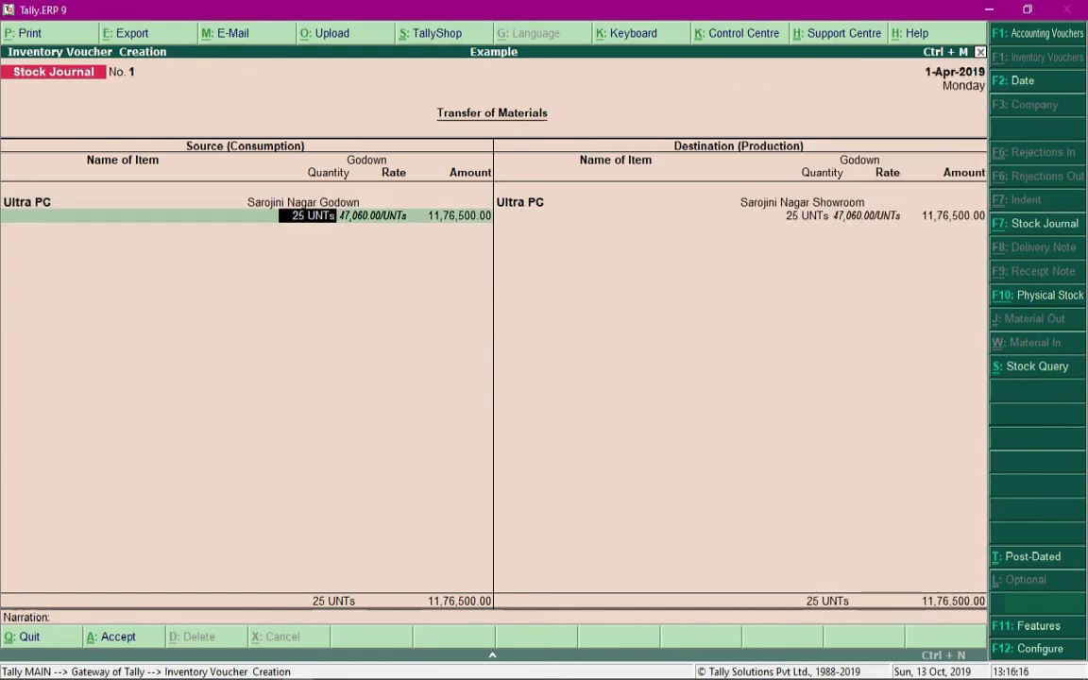
key("Return")
key("Return")
key("Return")
key("Return")
key("Return")
key("Return")
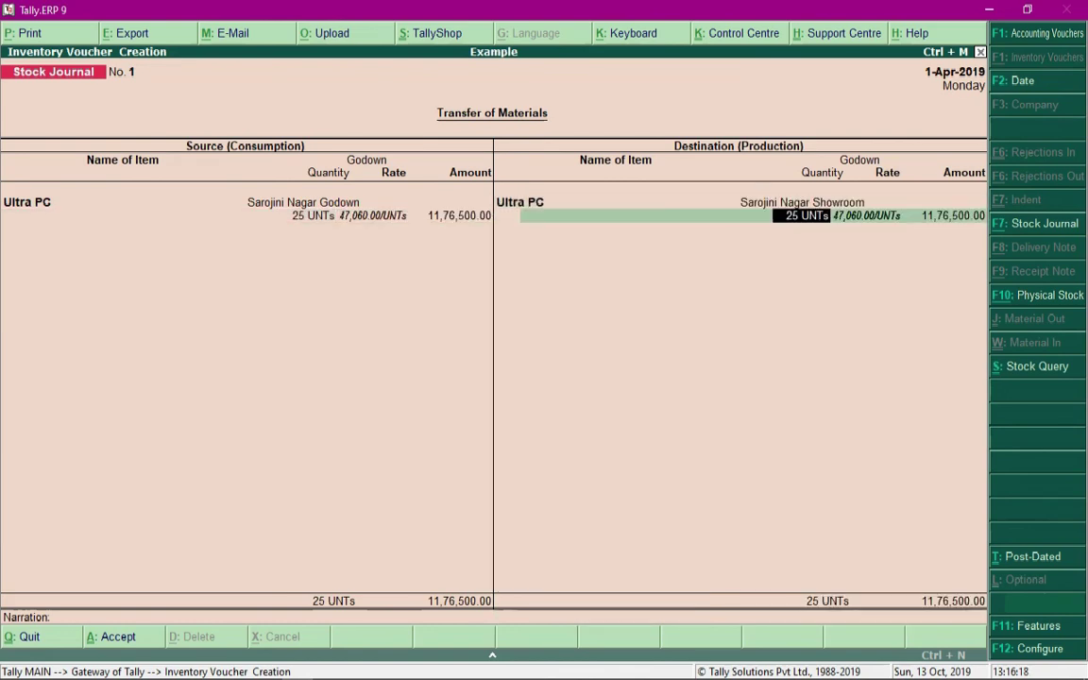
key("Return")
key("Return")
key("Return")
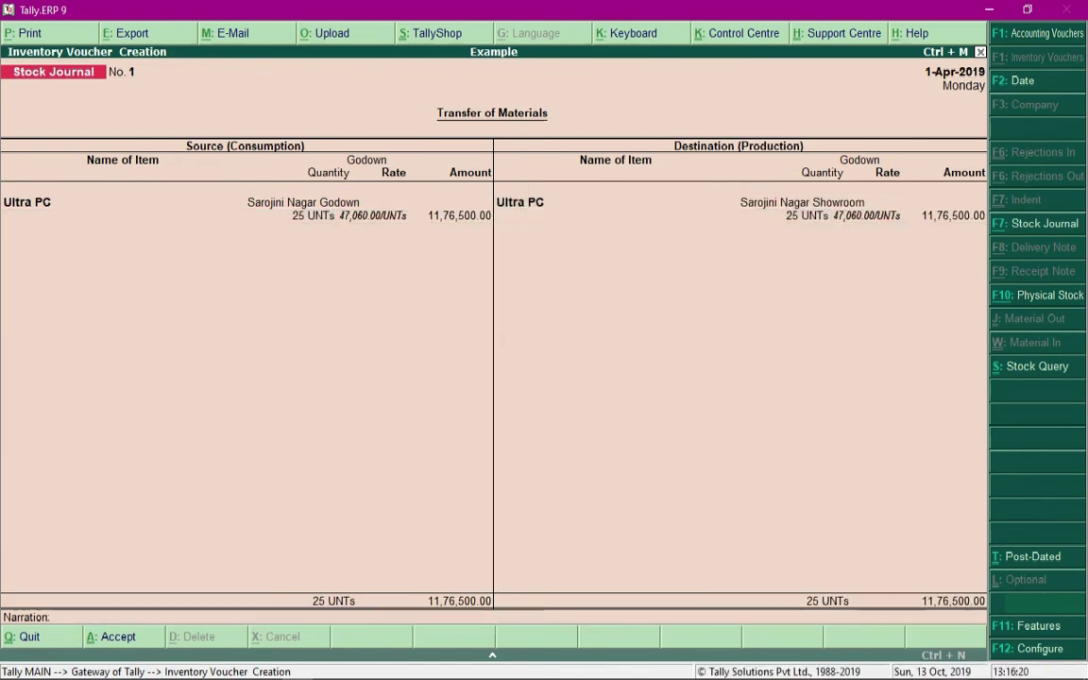